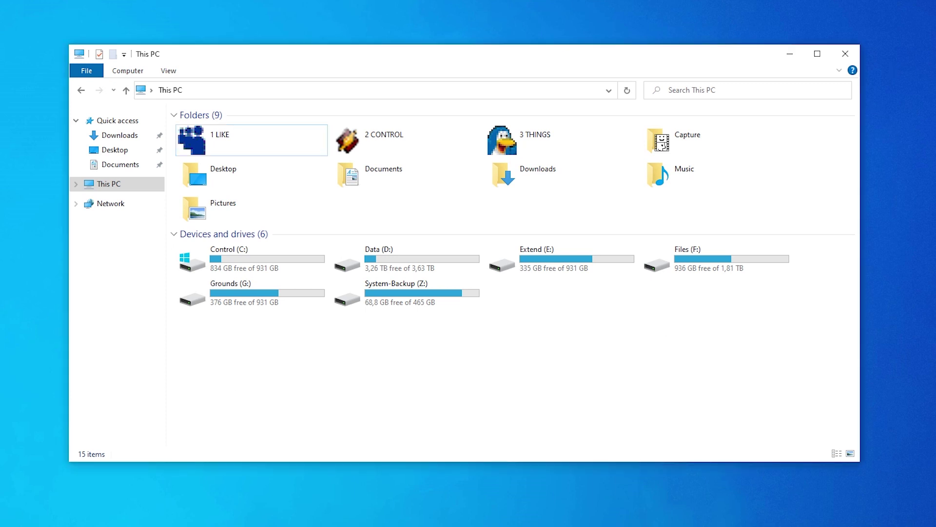
Open This PC, then select and clear all seven default folder tiles
scroll(469, 375, "up", 5, "ctrl")
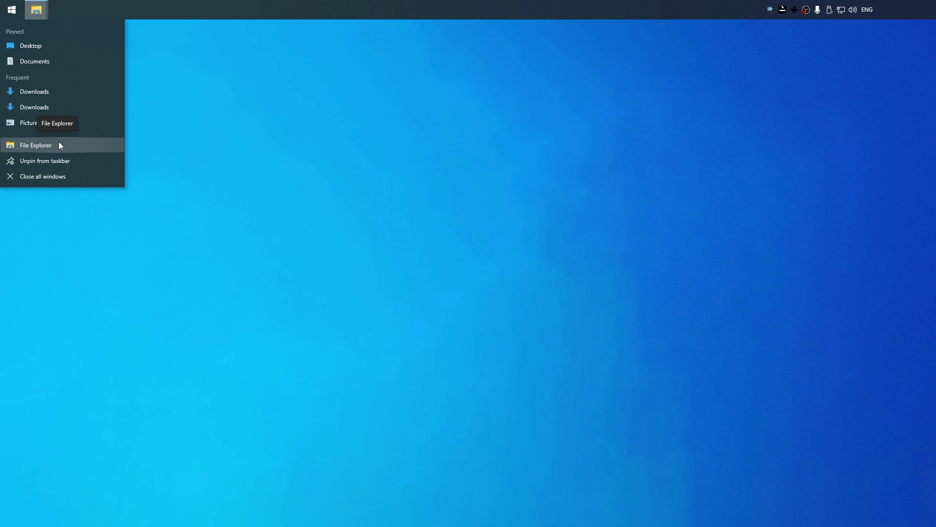
left_click(59, 141)
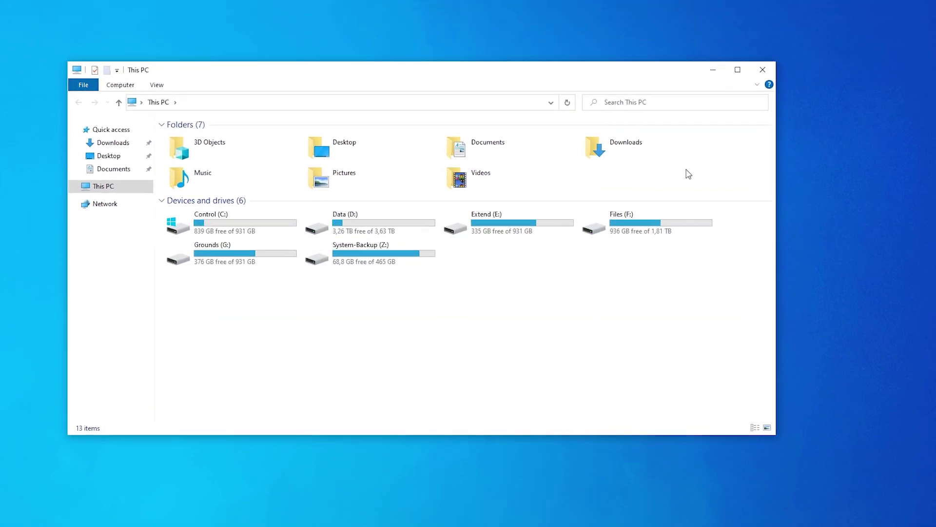
left_click_drag(698, 183, 174, 134)
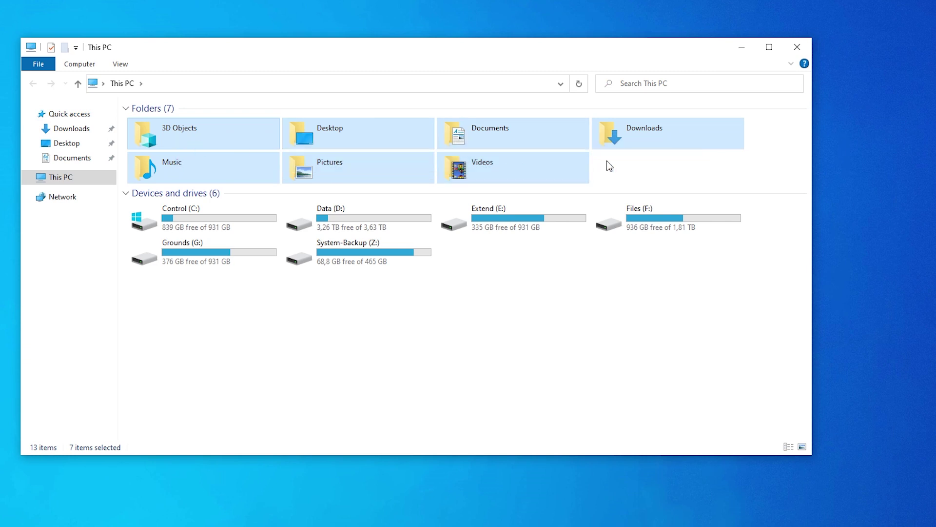
left_click(643, 161)
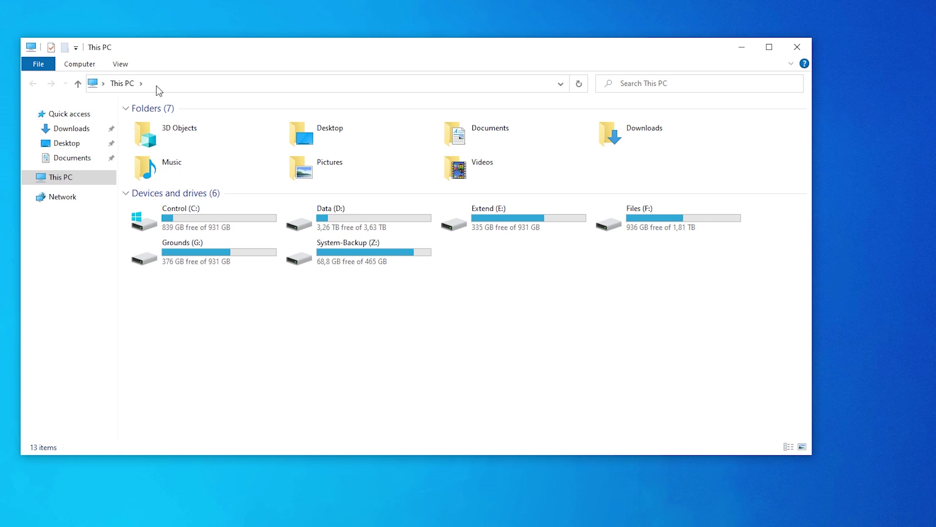
Select Desktop, Documents, Downloads, Pictures, Music, 3D Objects and Videos one after another
left_click(416, 136)
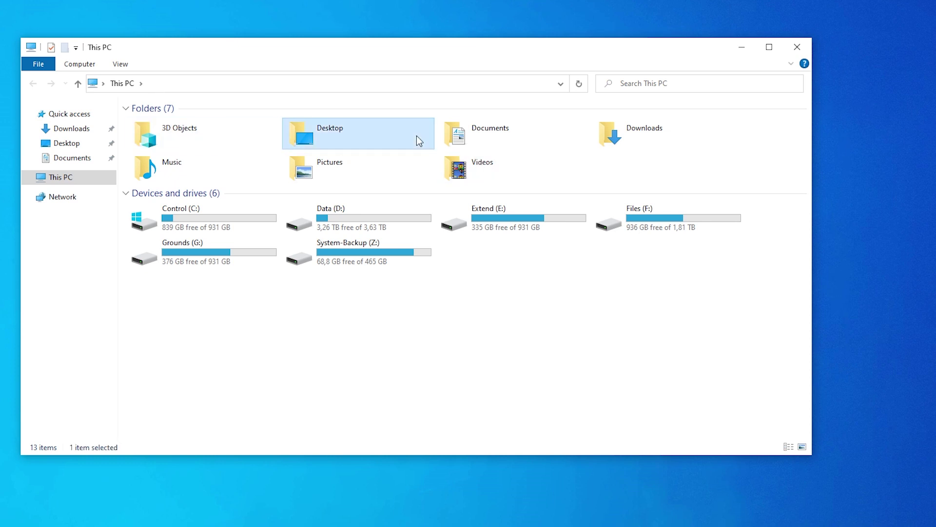
left_click(565, 149)
left_click(633, 140)
left_click(482, 157)
left_click(337, 169)
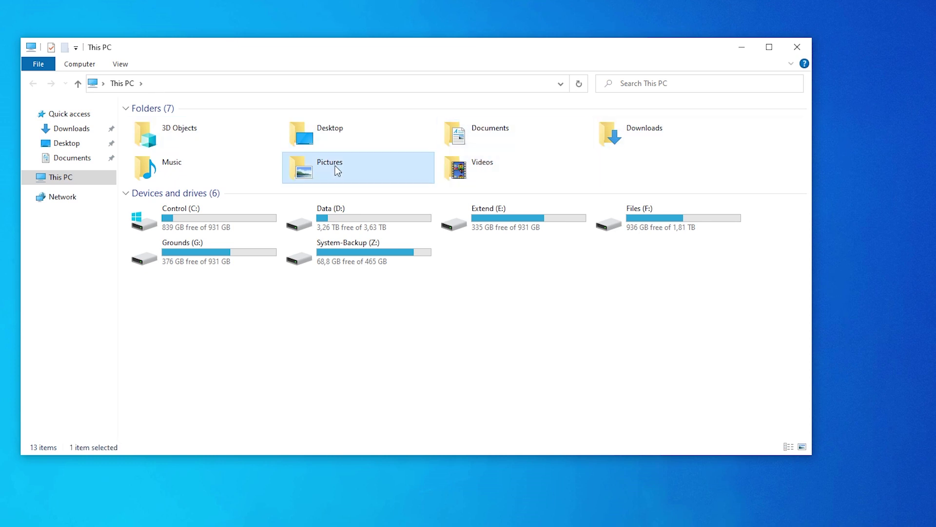
left_click(149, 166)
left_click(224, 142)
Open Videos, check the Captures folder, then permanently delete Captures with Shift+Delete
double_click(554, 157)
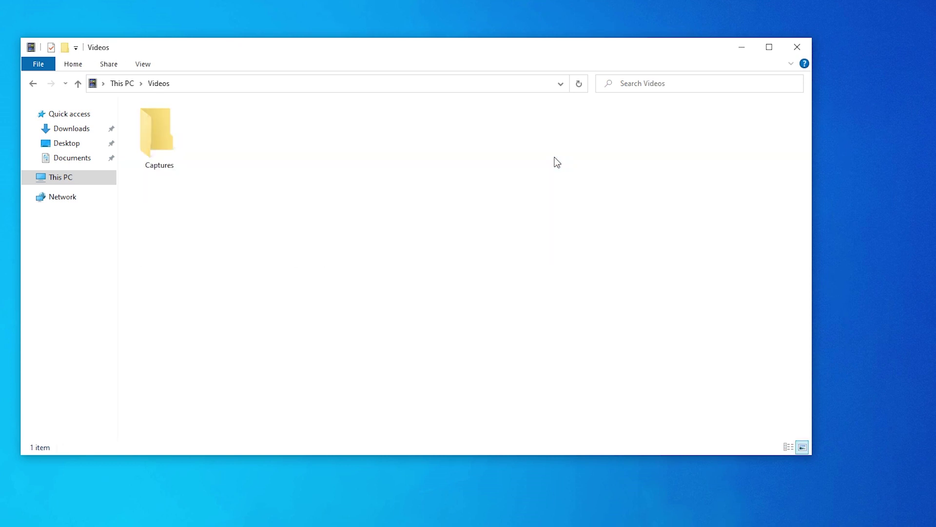
double_click(167, 134)
key("alt+Left")
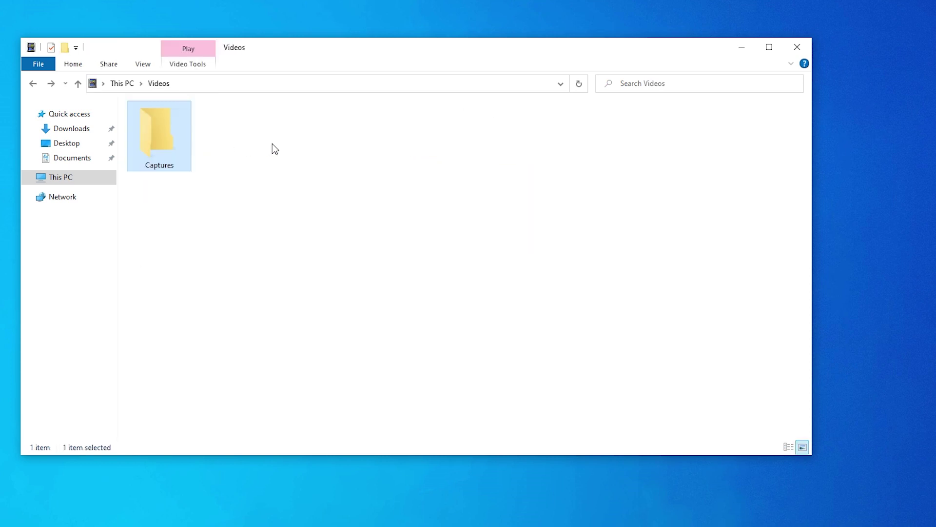
key("shift+Delete")
key("Return")
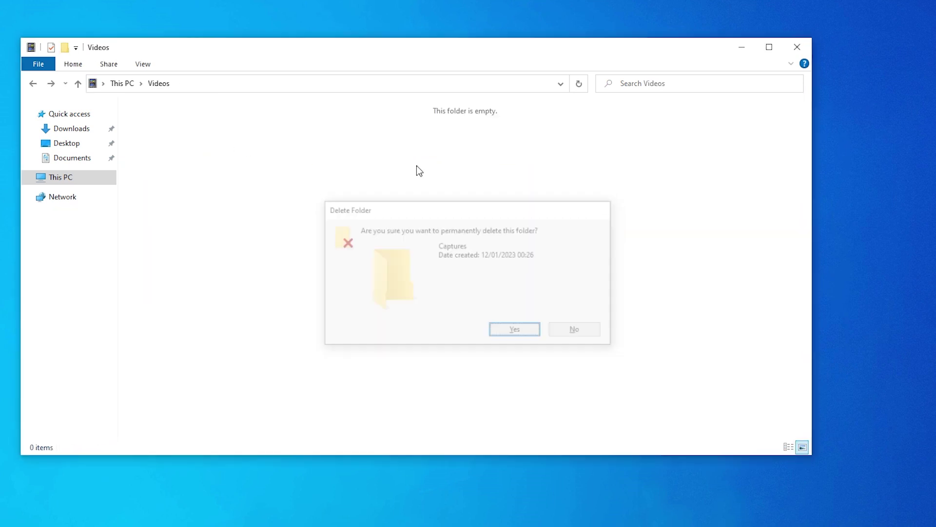
key("alt+Left")
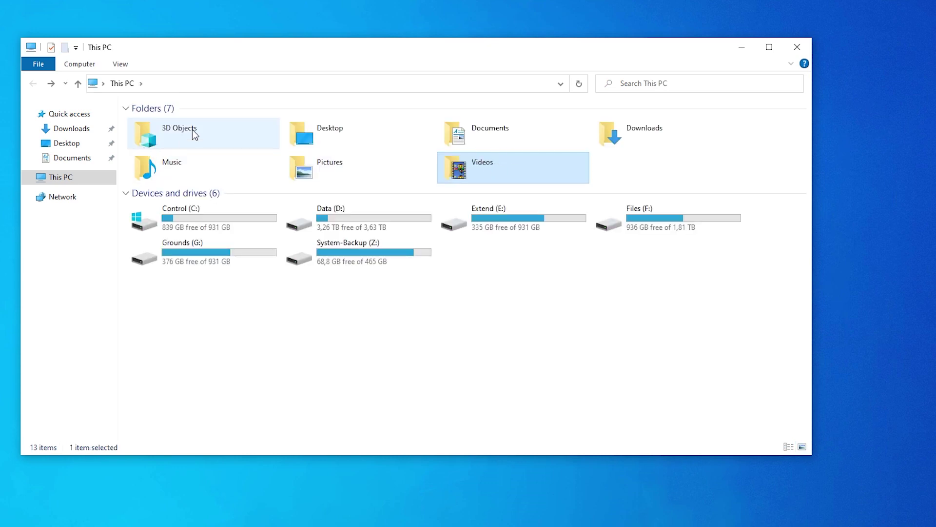
Look inside 3D Objects and the Capture folder on Data (D:), returning to This PC
double_click(192, 130)
key("alt+Left")
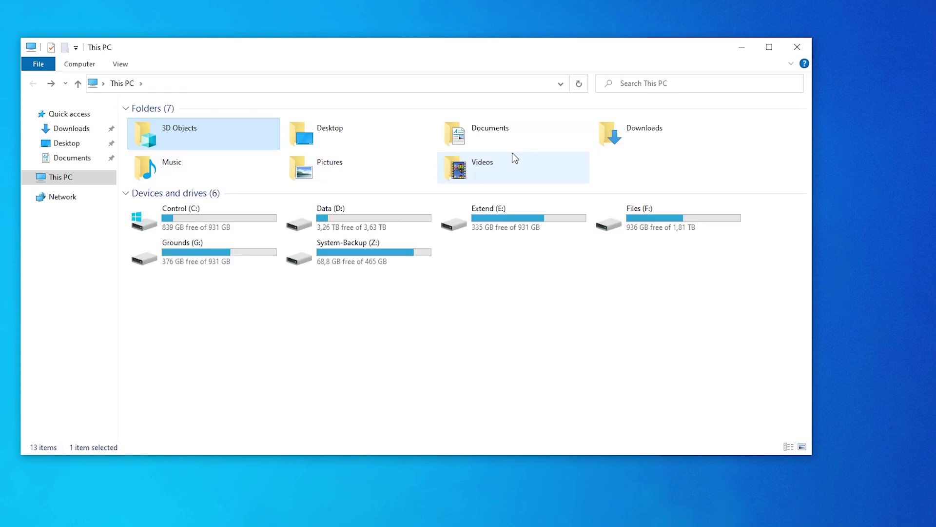
double_click(372, 212)
left_click(171, 389)
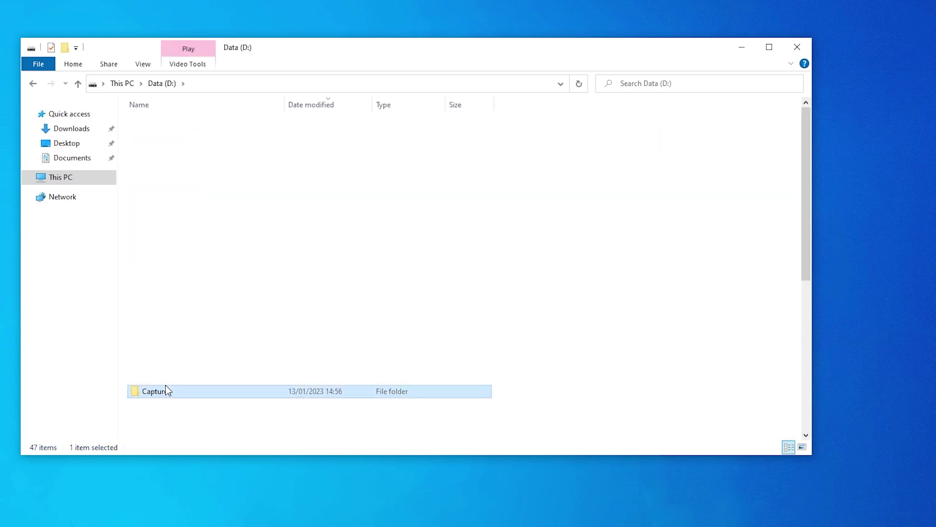
key("alt+Left")
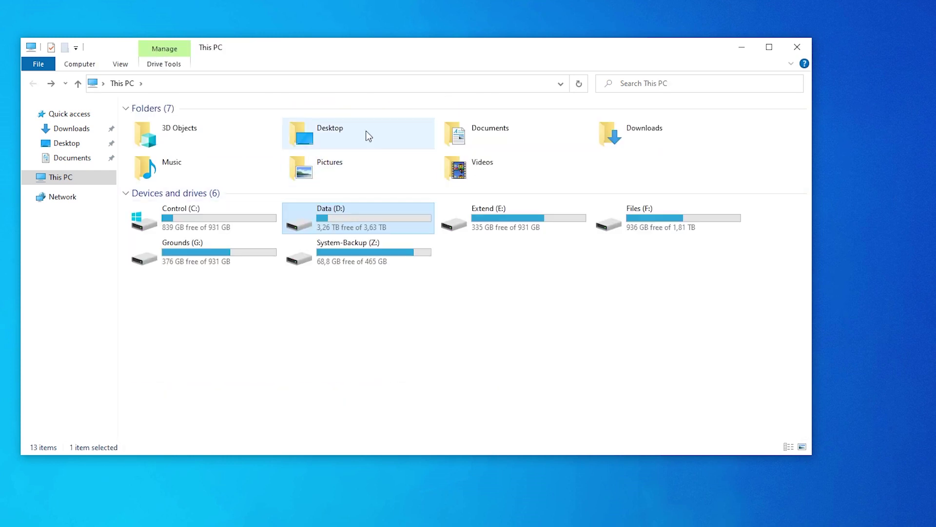
Launch Winaero Tweaker from the Start menu with admin rights
key("super")
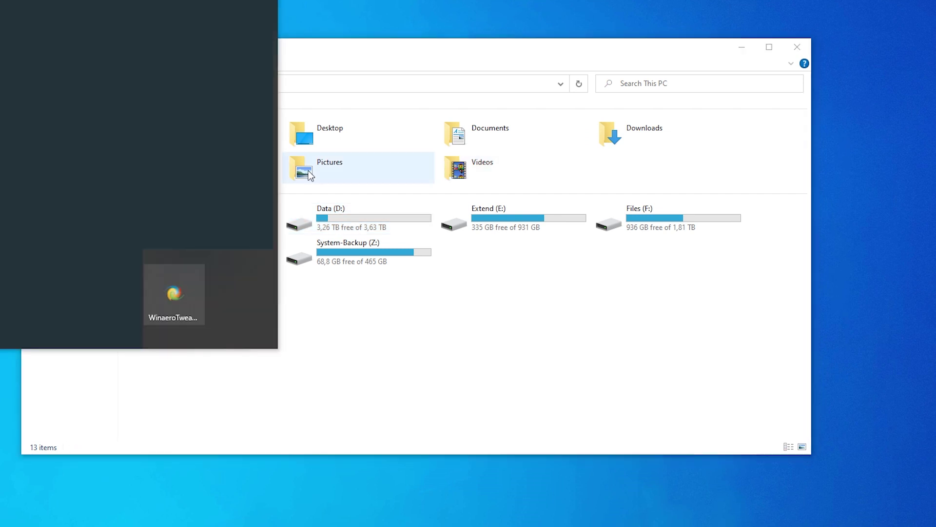
left_click(168, 312)
left_click(404, 341)
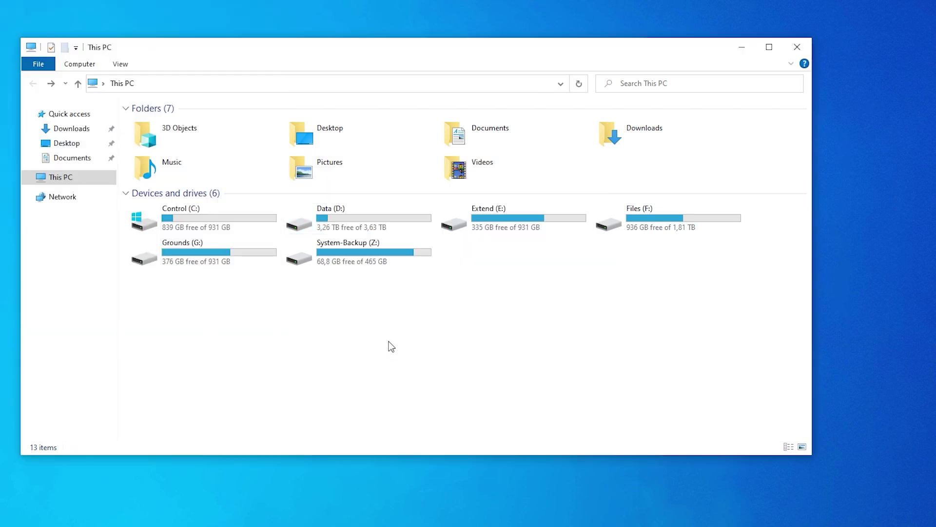
Open the Winaero Tweaker page on winaero.com and jump to its download section
scroll(321, 191, "up", 1)
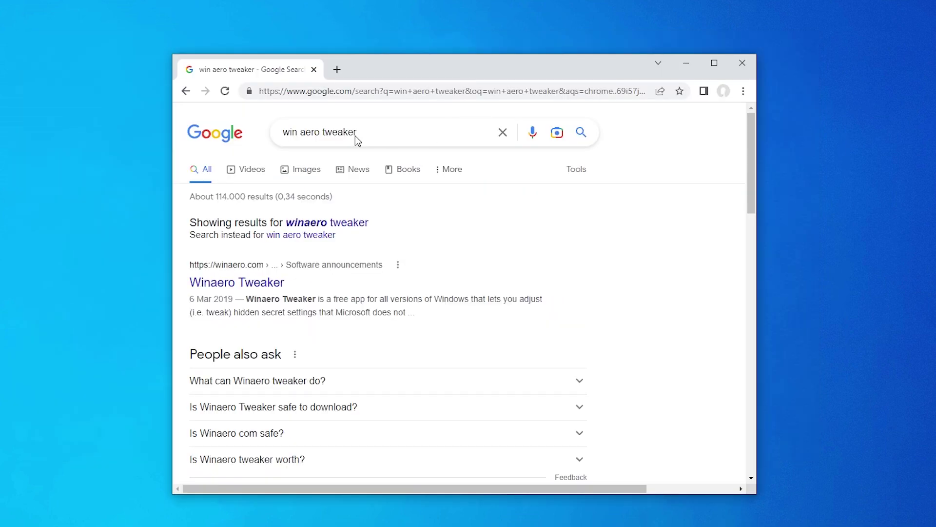
left_click_drag(355, 136, 276, 140)
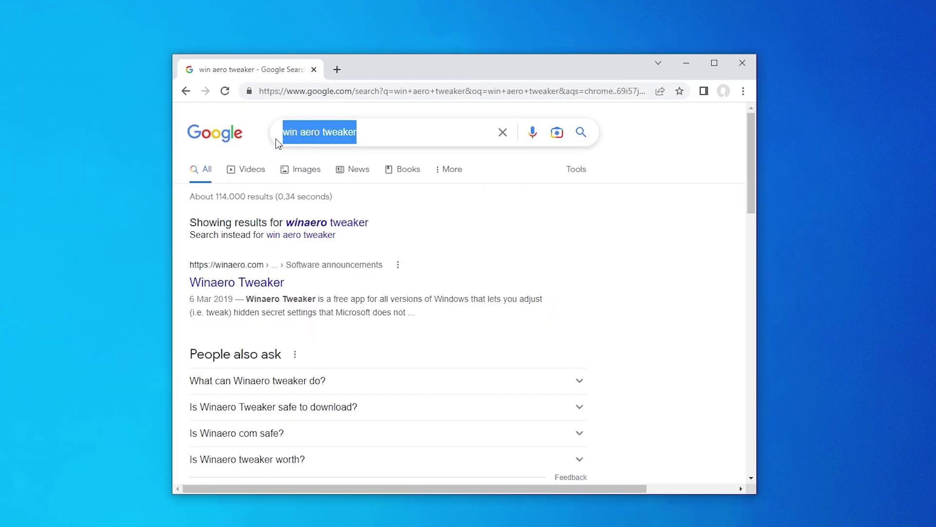
left_click(247, 283)
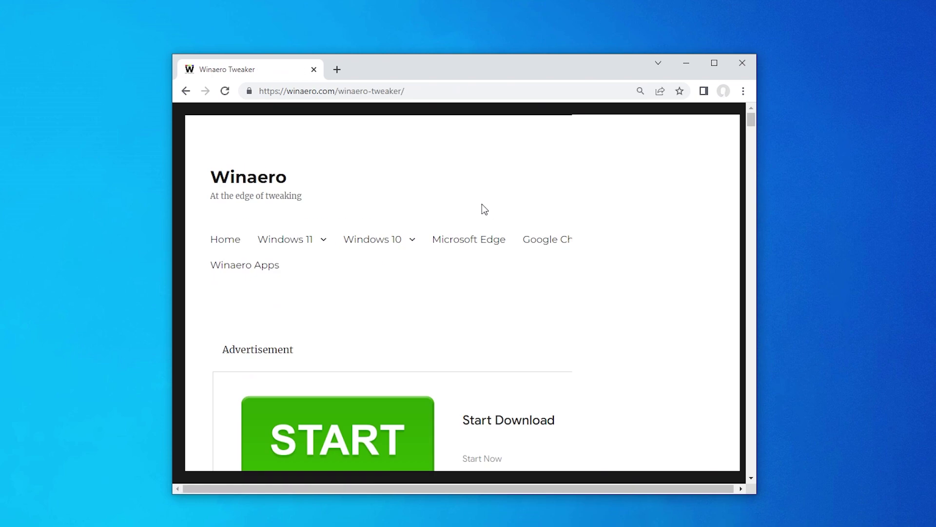
mouse_move(353, 281)
scroll(361, 278, "down", 10)
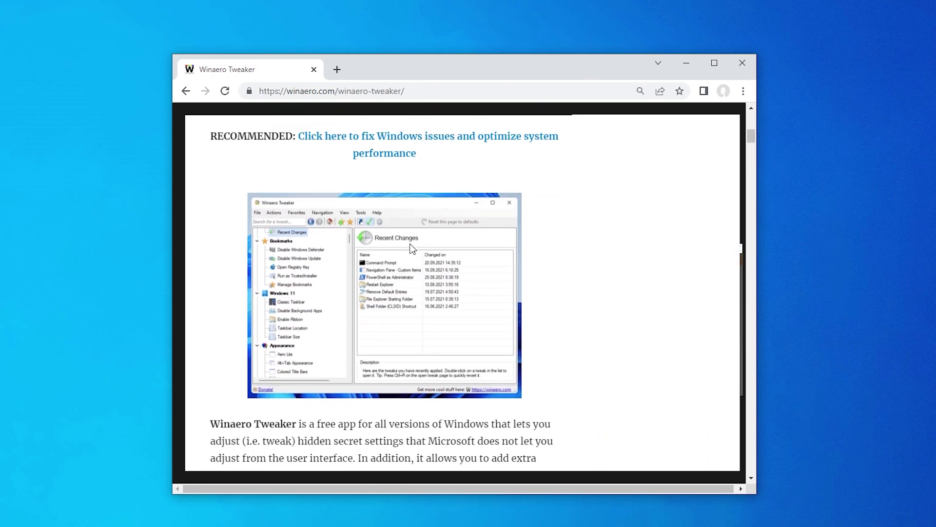
scroll(412, 249, "down", 9)
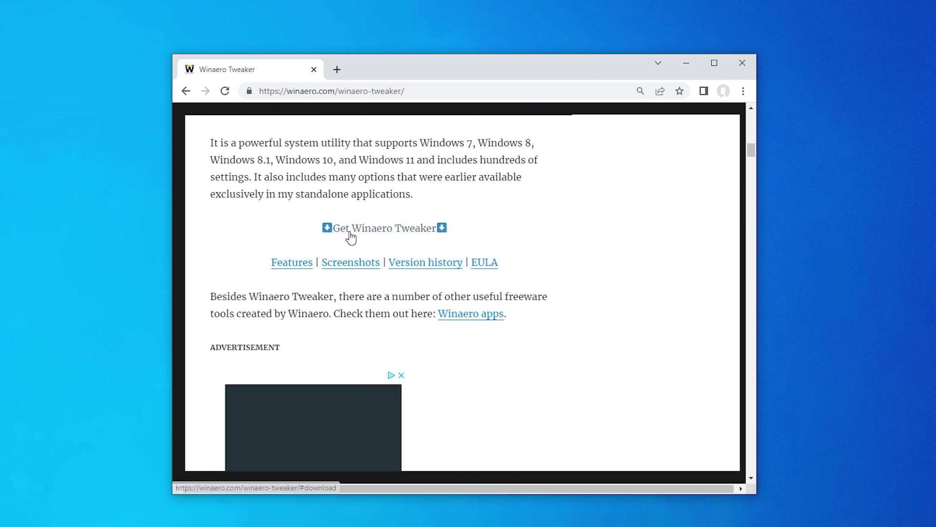
left_click(399, 232)
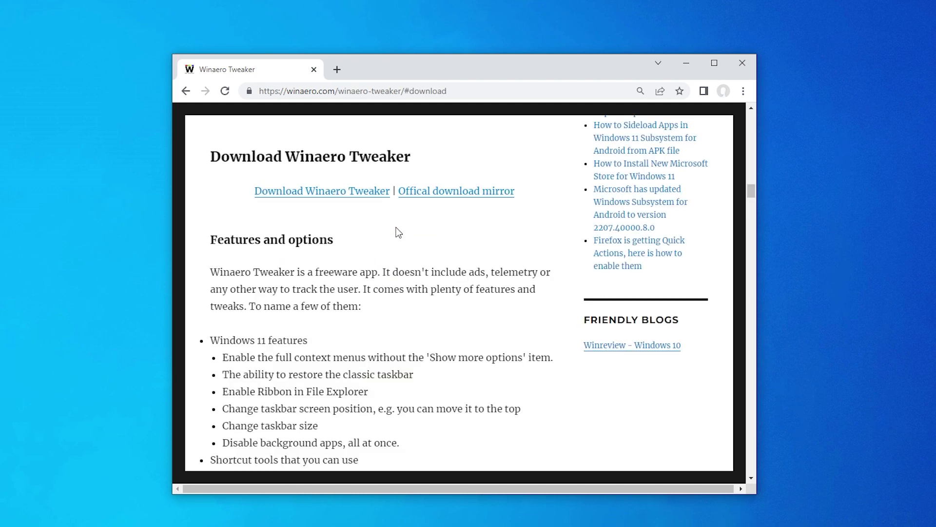
Download winaerotweaker.zip past the ad and save it into Documents\test
left_click(333, 194)
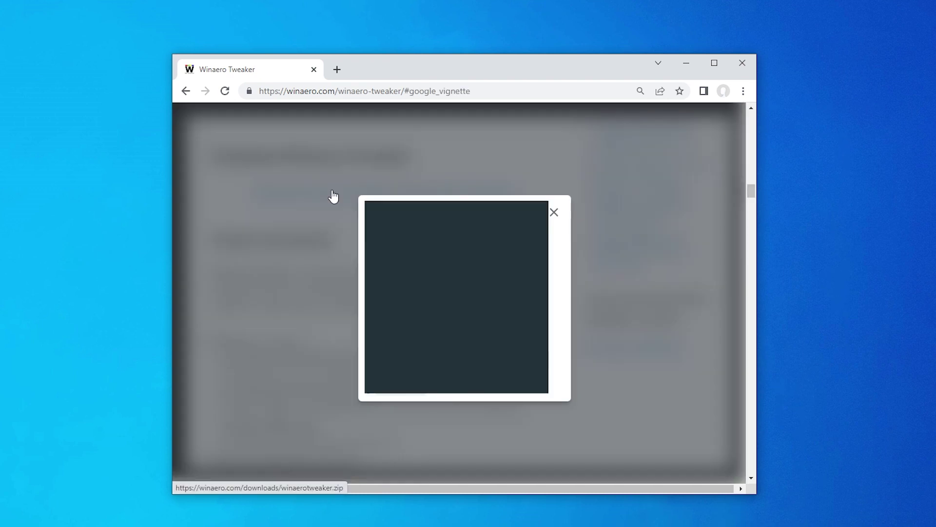
left_click(555, 212)
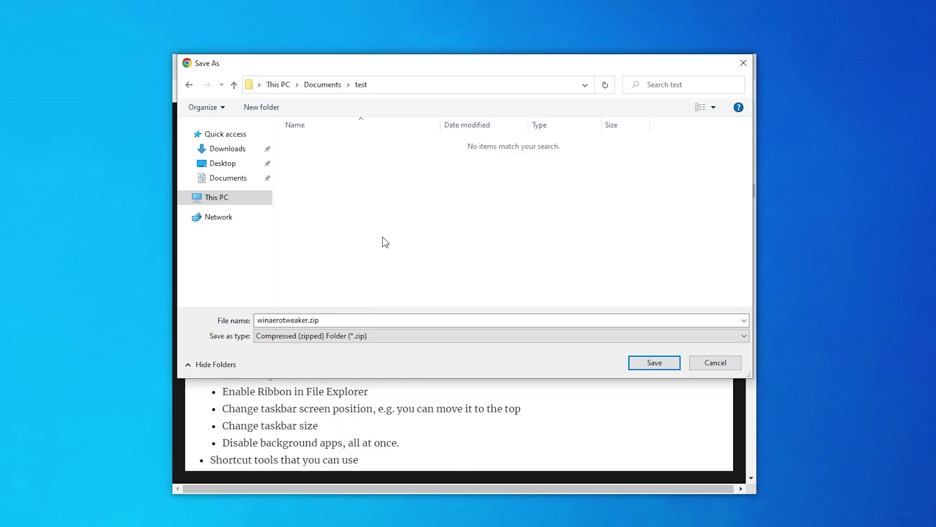
left_click(655, 364)
left_click(303, 476)
Extract all of winaerotweaker.zip into a winaerotweaker folder and move its window aside
left_click(342, 521)
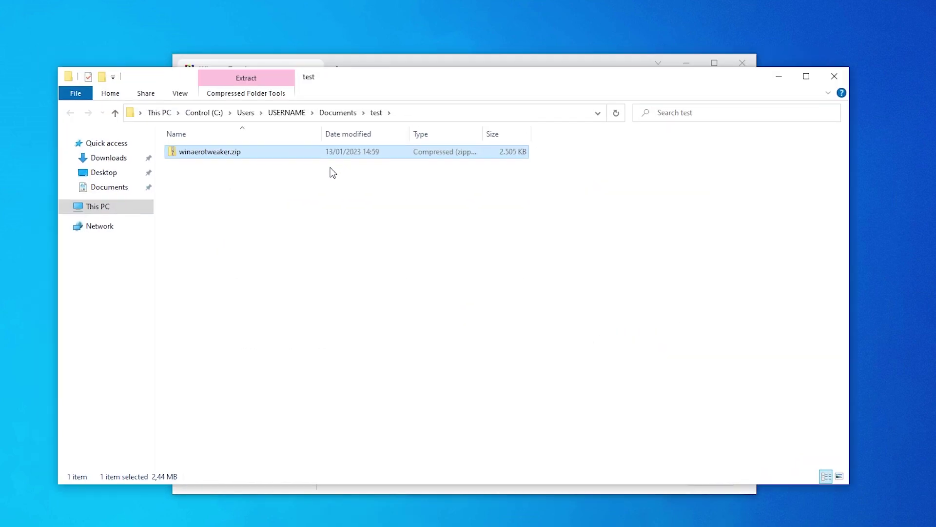
right_click(261, 156)
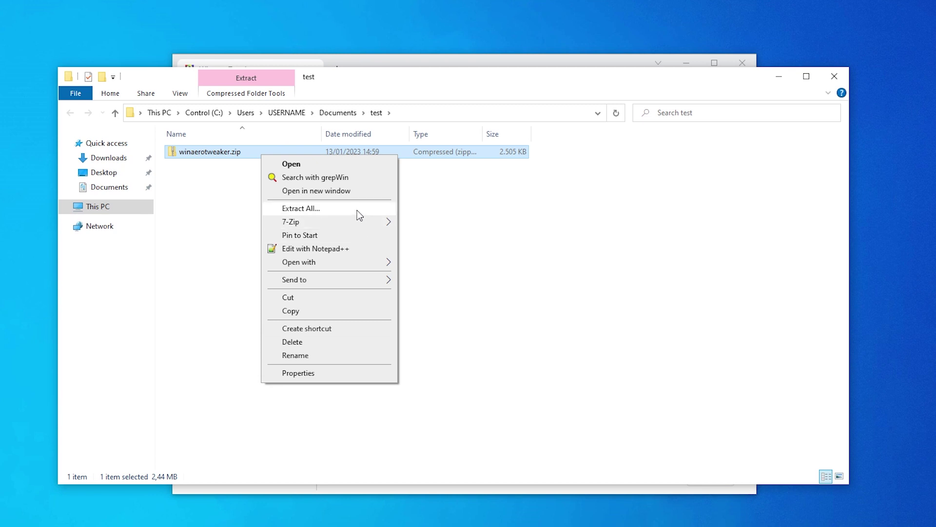
left_click(297, 210)
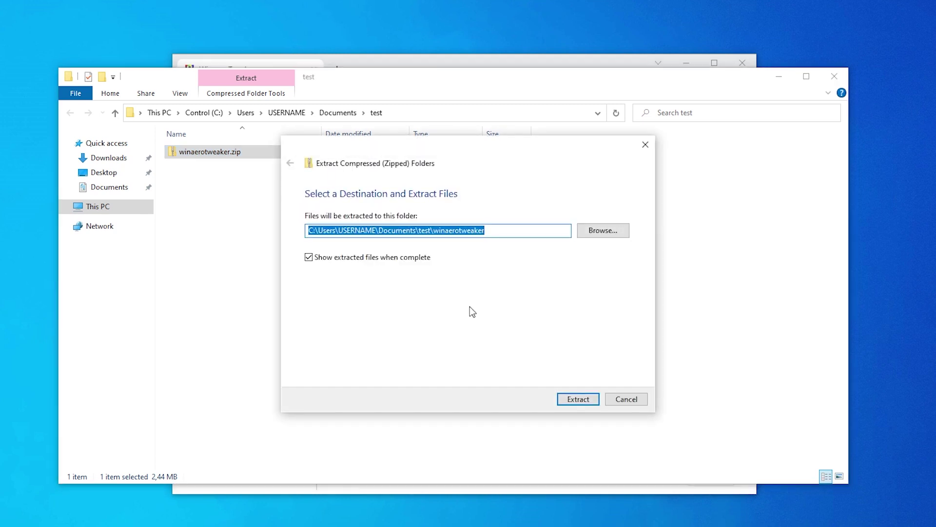
left_click(589, 398)
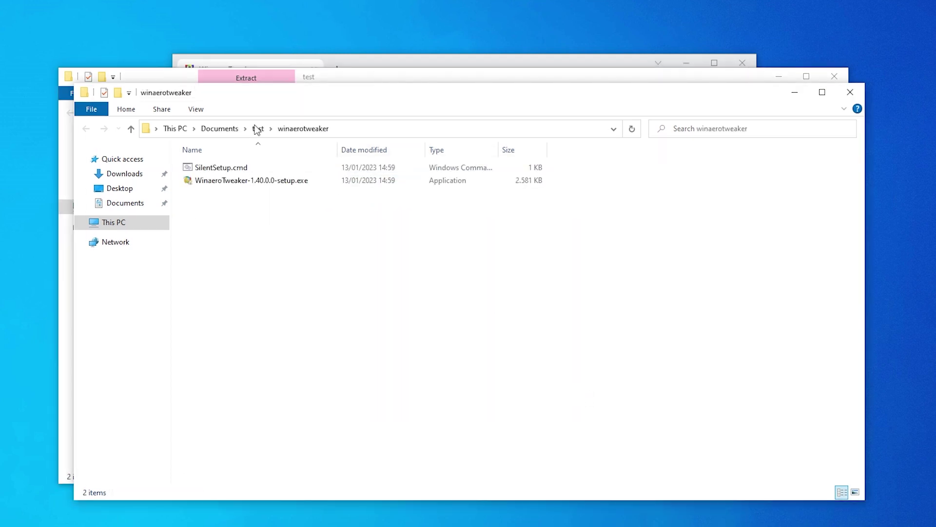
left_click_drag(289, 98, 337, 109)
Run WinaeroTweaker-1.40.0.0-setup.exe anyway past SmartScreen and approve the UAC prompt
double_click(265, 193)
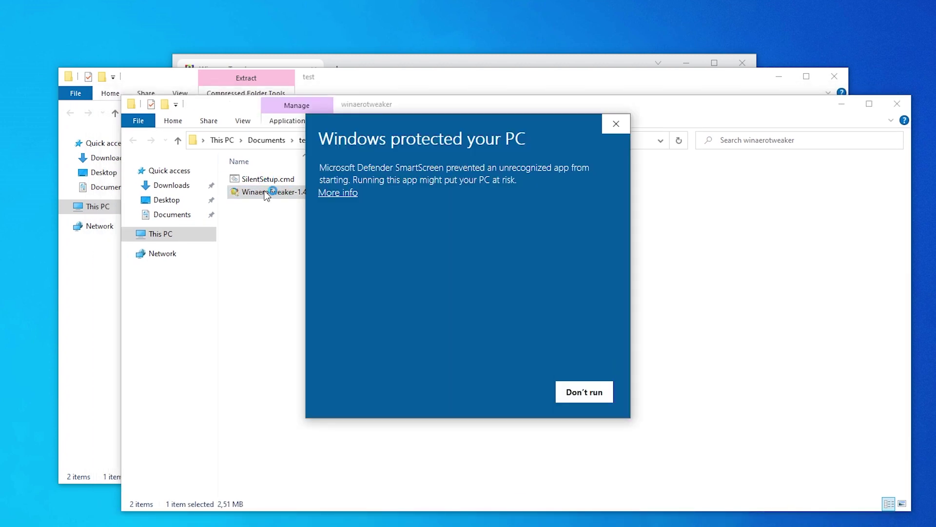
left_click(338, 195)
left_click(493, 392)
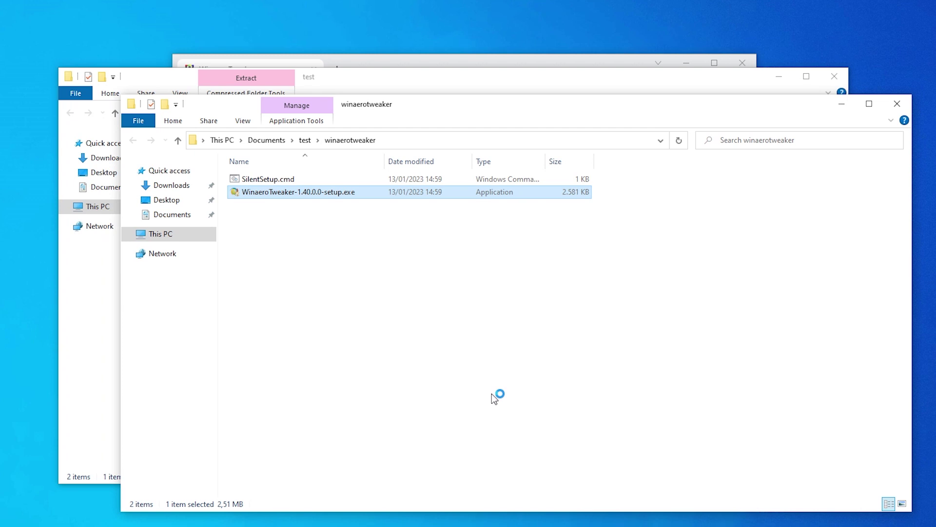
left_click(410, 344)
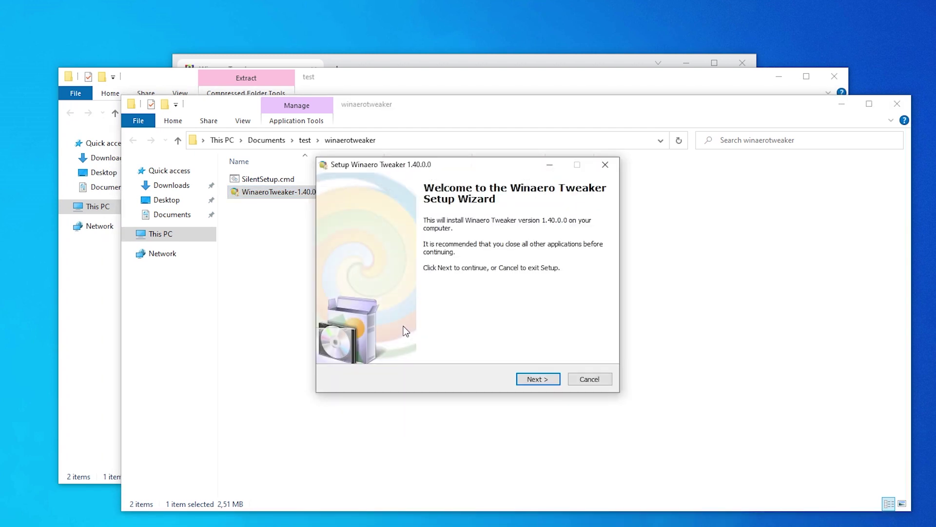
Choose portable mode, accept the licence, and extract into C:\Software\WinaeroTweaker
left_click(537, 379)
left_click(403, 250)
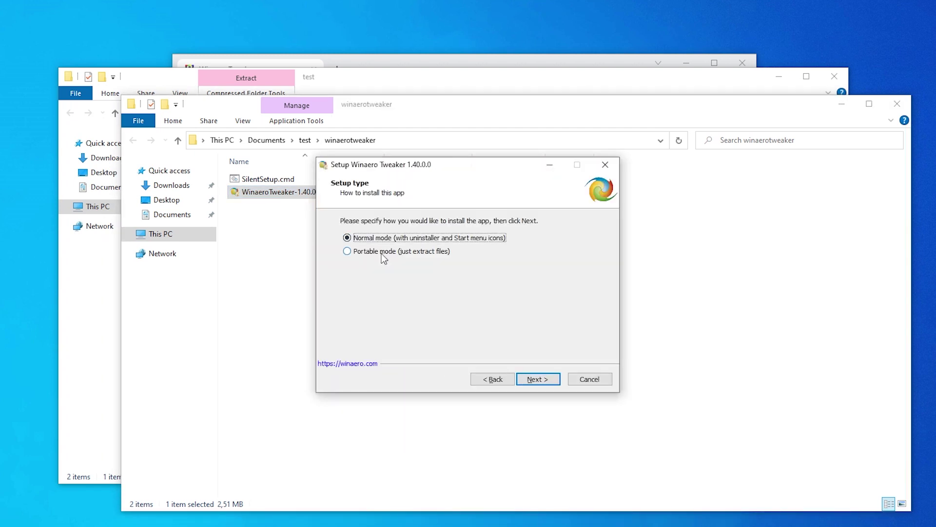
left_click(531, 379)
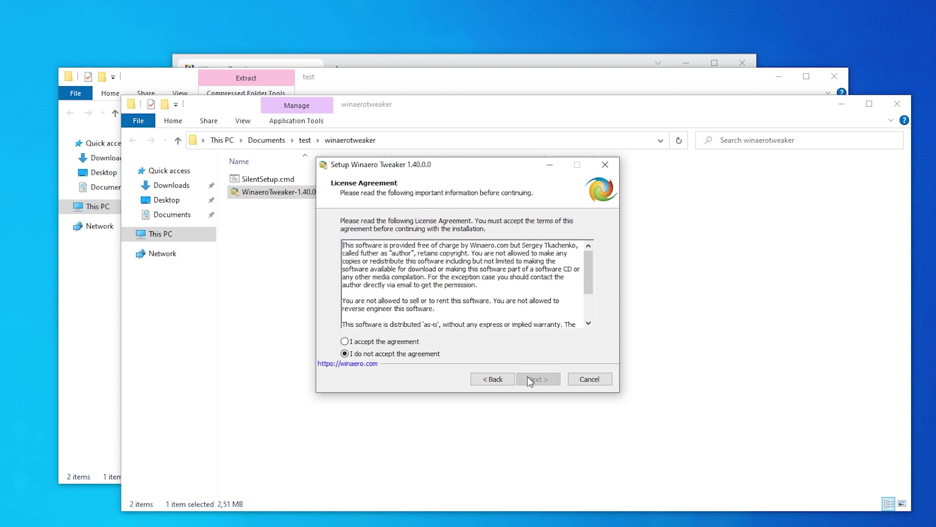
left_click(382, 343)
left_click(541, 381)
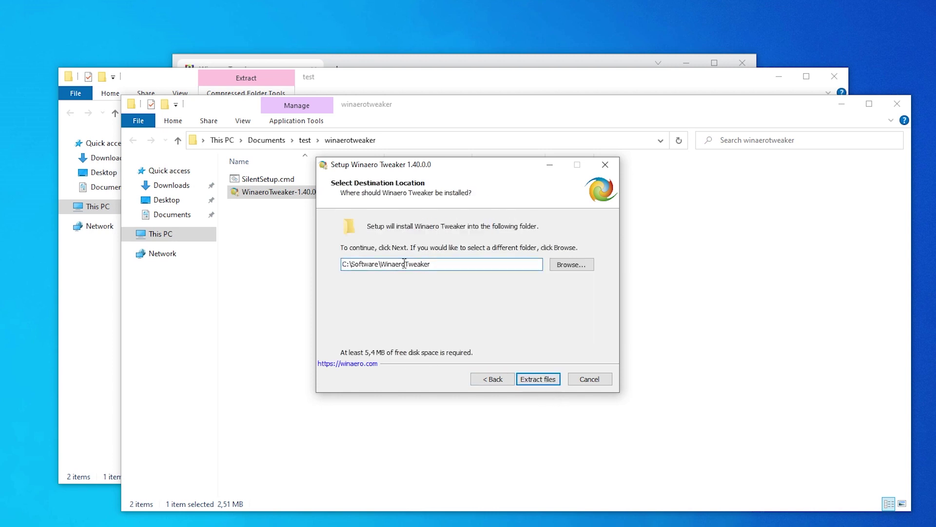
left_click(539, 384)
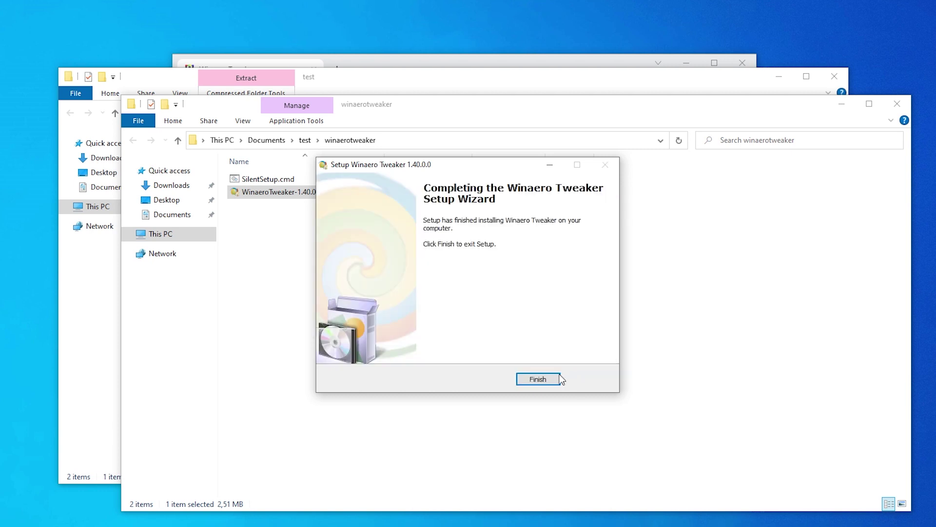
Finish setup, inspect WinaeroTweaker.exe in C:\Software\winaerotweaker, and nudge Chrome's window up
left_click(544, 379)
right_click(292, 255)
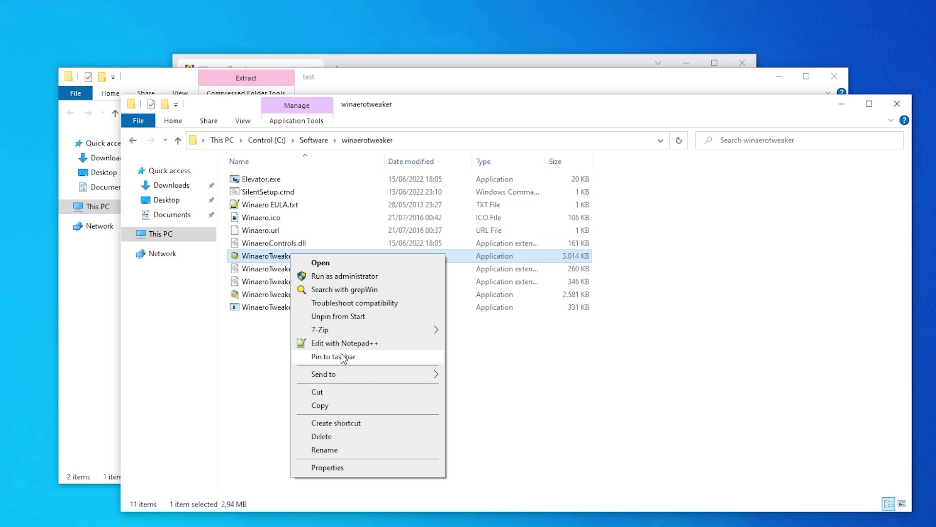
left_click(267, 335)
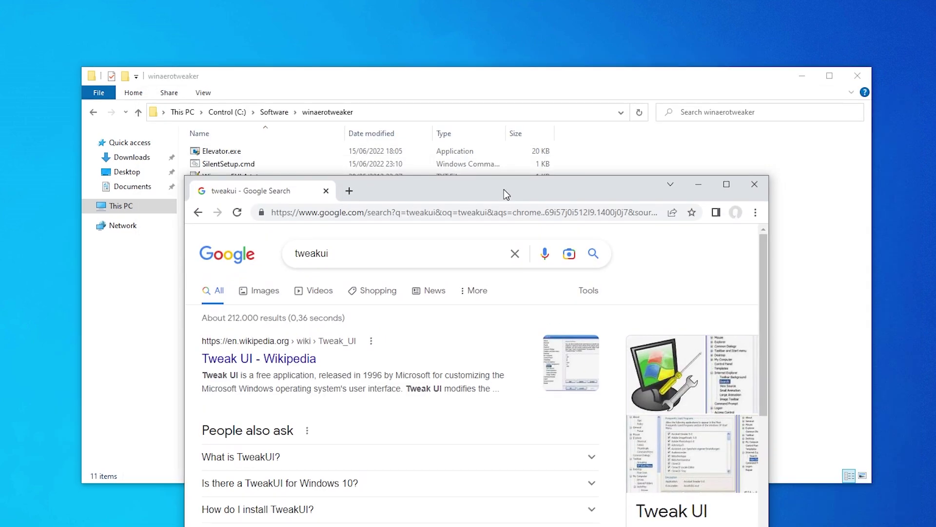
left_click_drag(505, 190, 505, 182)
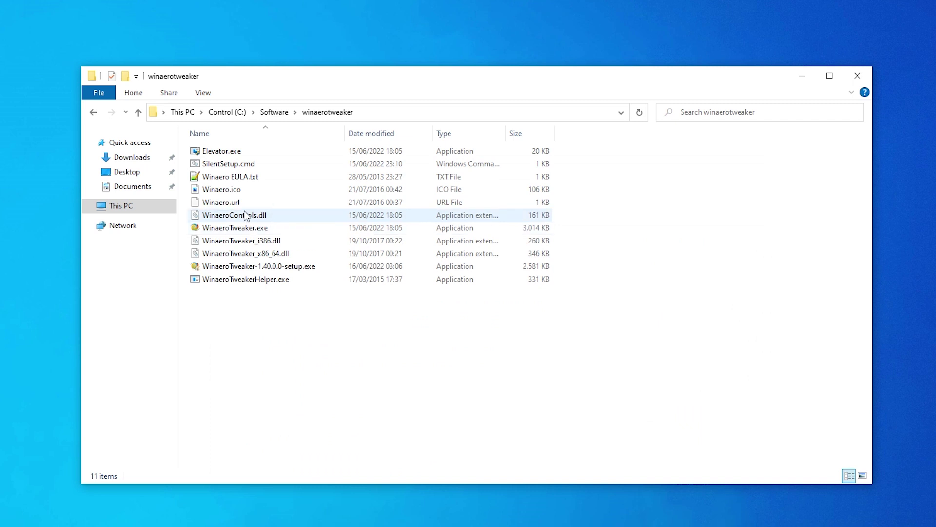
Run WinaeroTweaker.exe as admin and search 'folders' to reach Customize This PC Folders
double_click(246, 229)
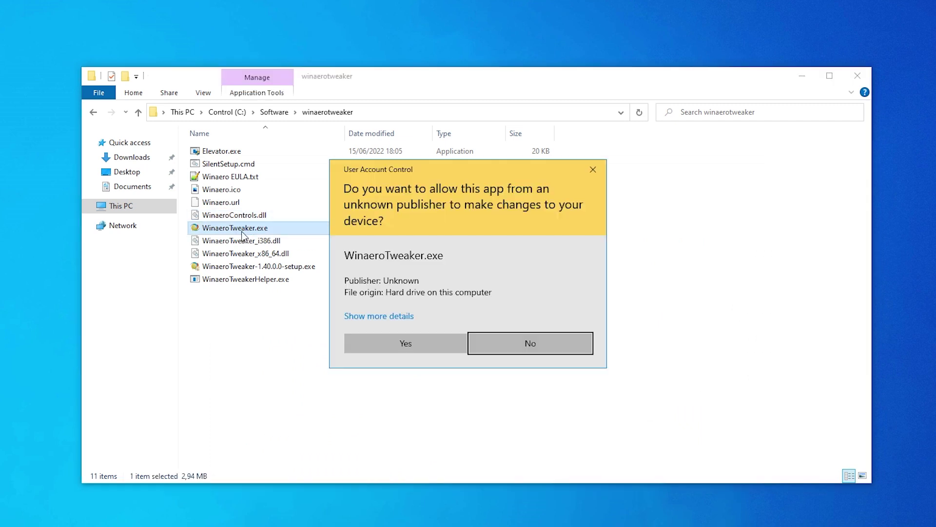
left_click(437, 349)
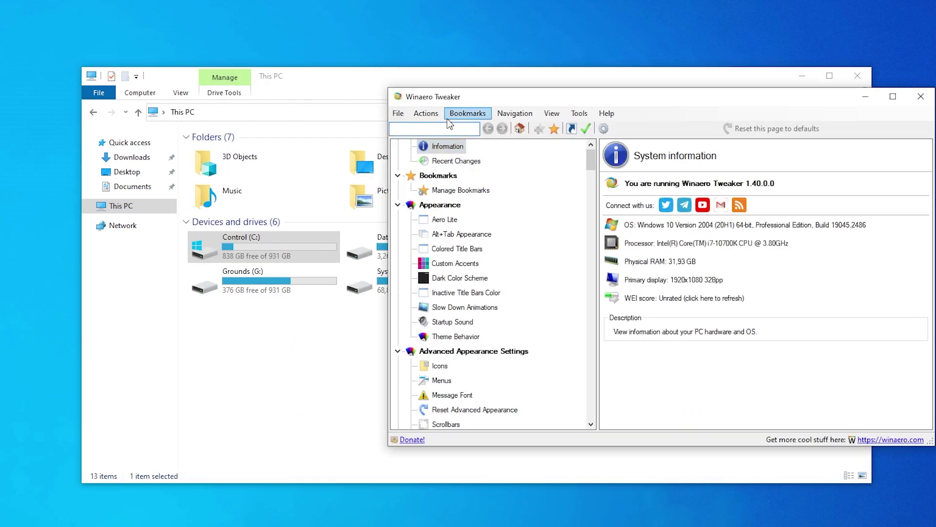
type("folders")
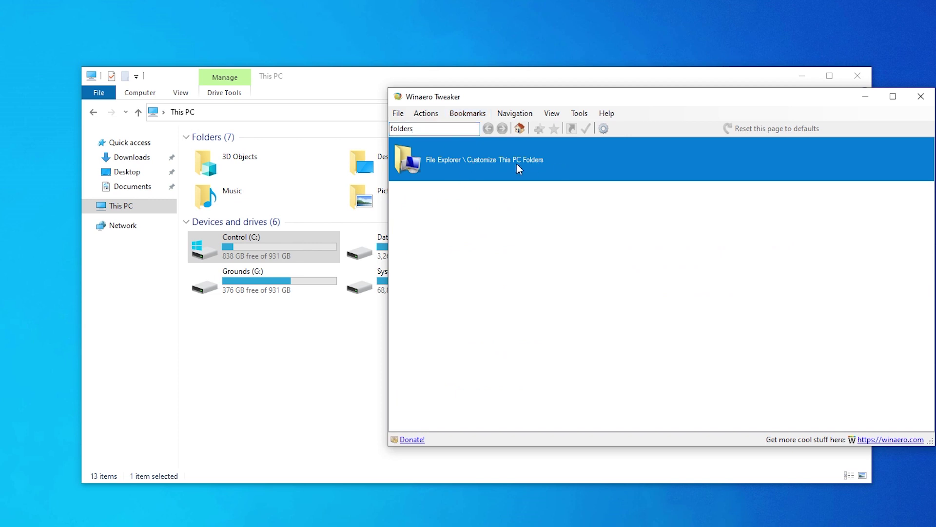
left_click(499, 160)
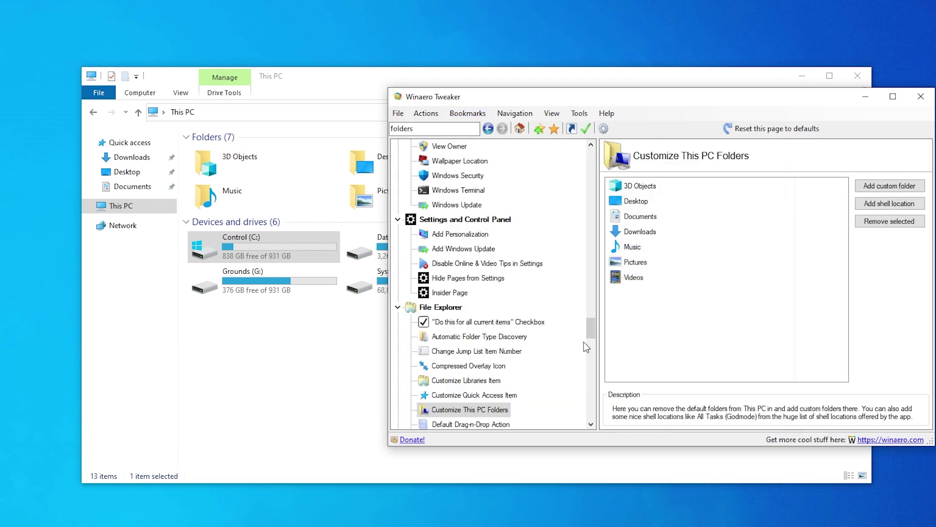
Remove 3D Objects from This PC's folder list and refresh This PC to confirm
left_click(746, 187)
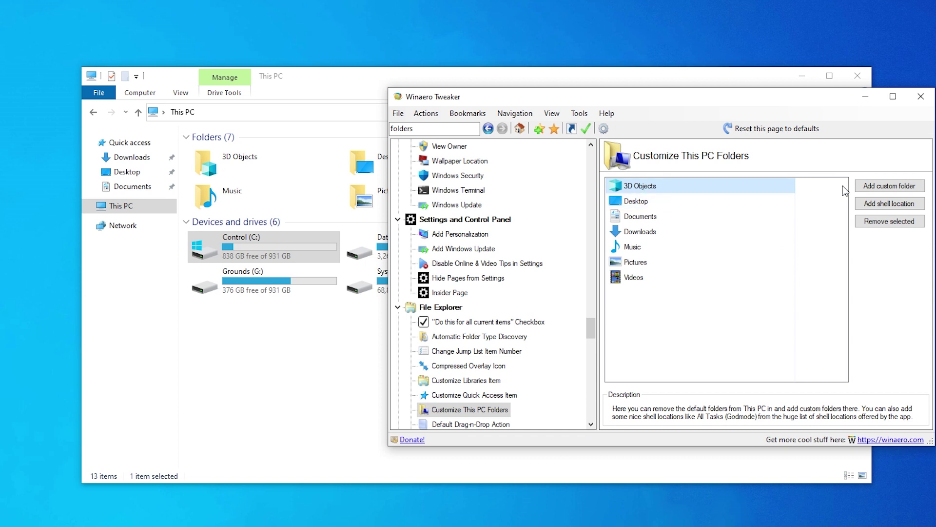
left_click(873, 222)
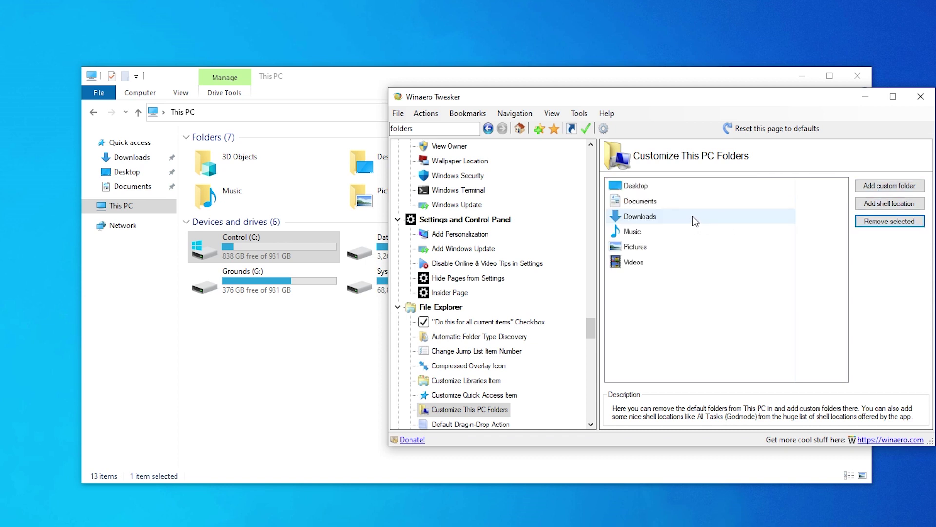
left_click(311, 76)
left_click_drag(311, 76, 269, 63)
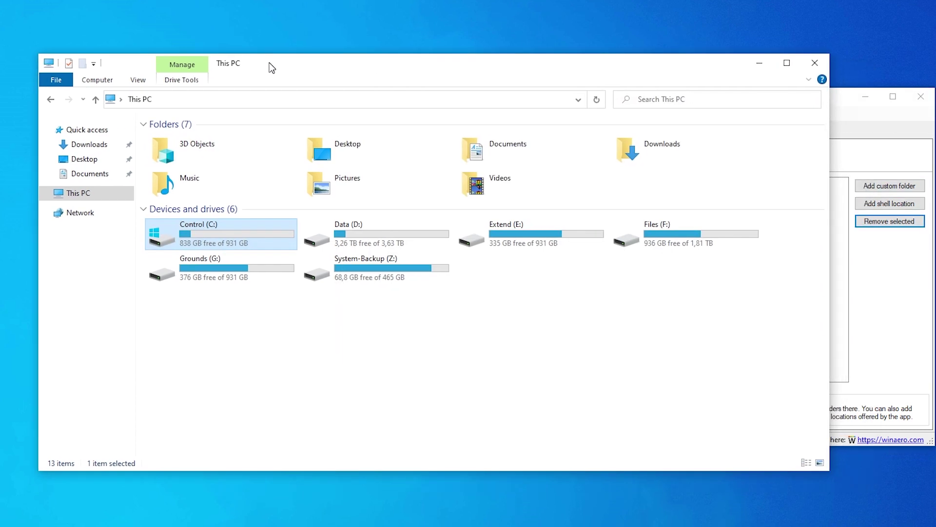
right_click(403, 395)
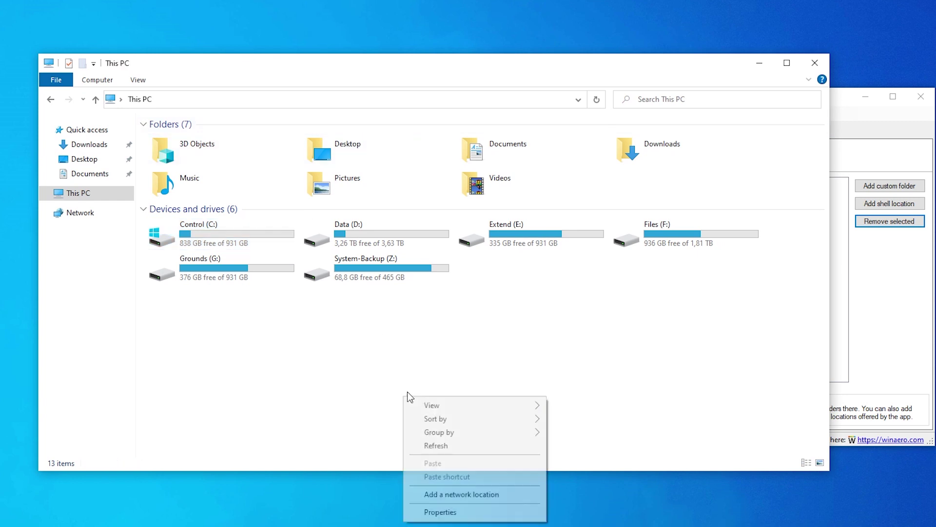
left_click(440, 444)
Remove Videos from the folder list and refresh This PC to verify it's gone
left_click(838, 122)
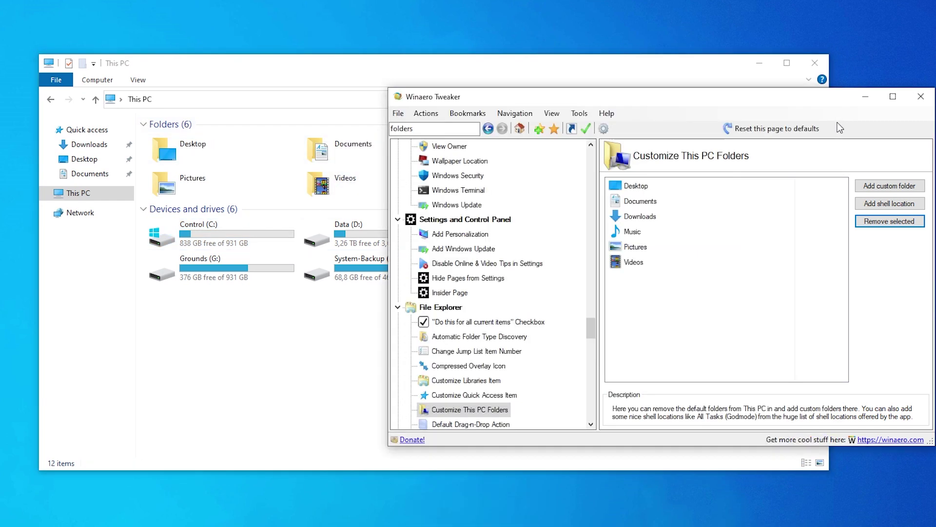
left_click(644, 262)
left_click(889, 221)
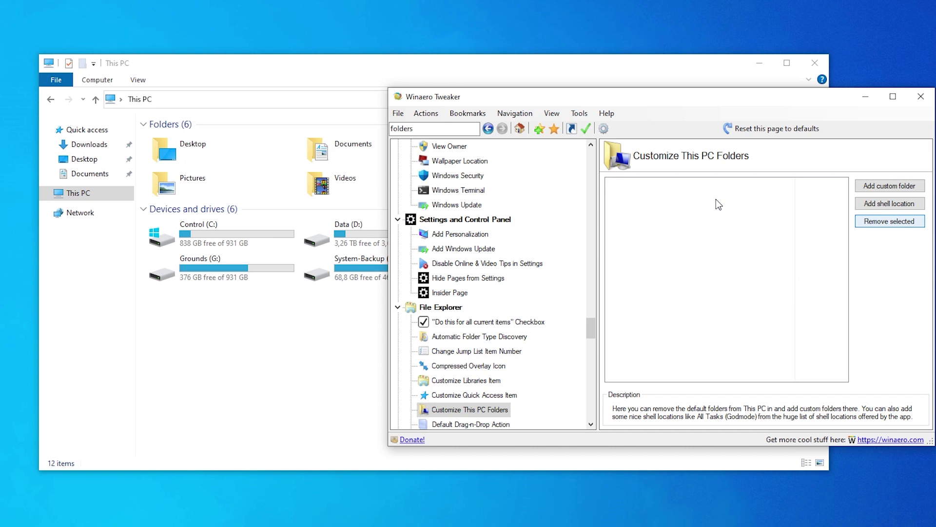
left_click(335, 80)
right_click(404, 184)
left_click(470, 169)
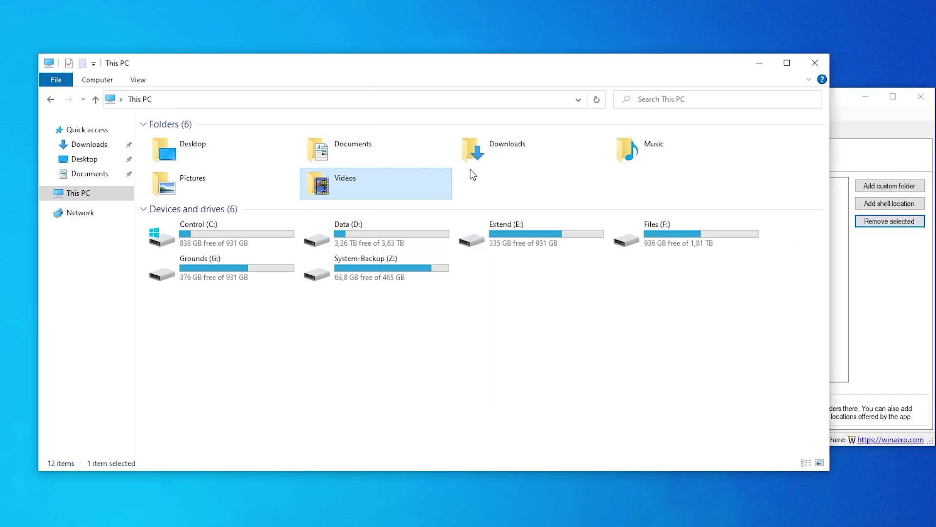
right_click(470, 169)
left_click(498, 221)
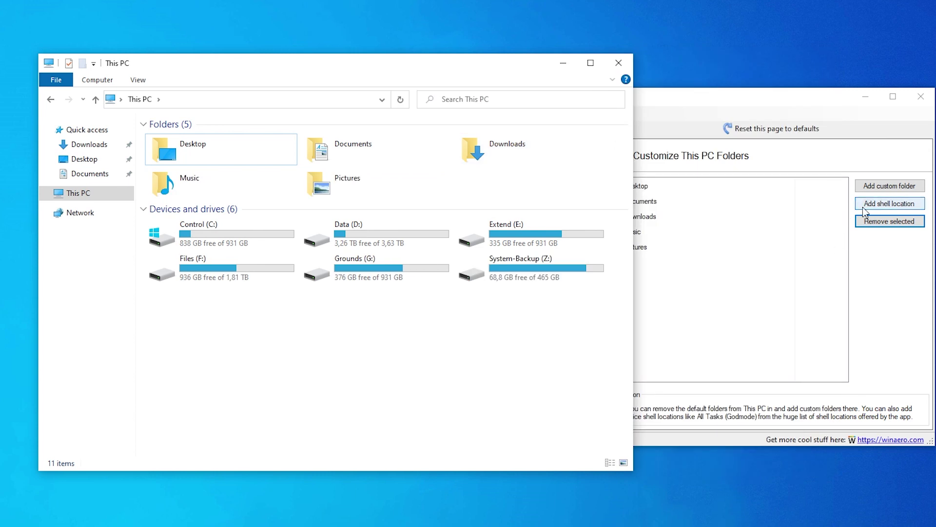
Start adding a custom folder to This PC in Winaero Tweaker
left_click(753, 230)
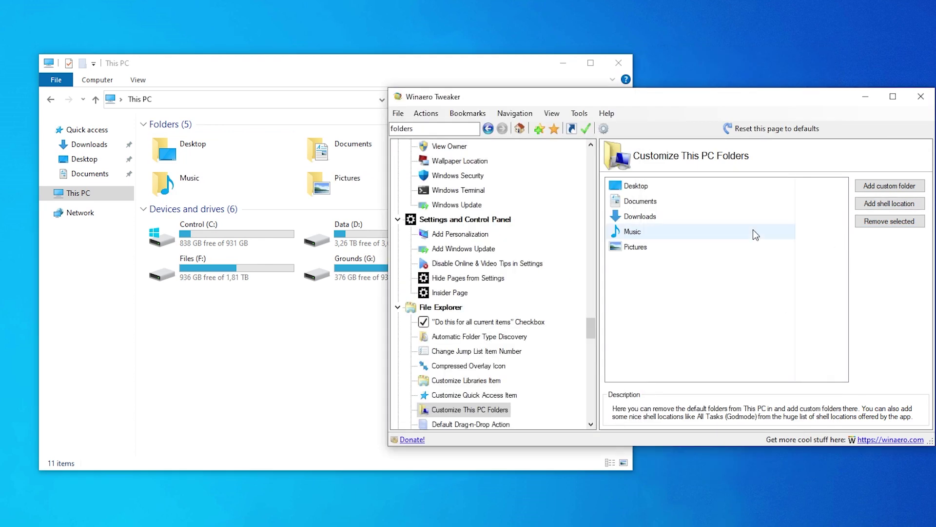
left_click(889, 186)
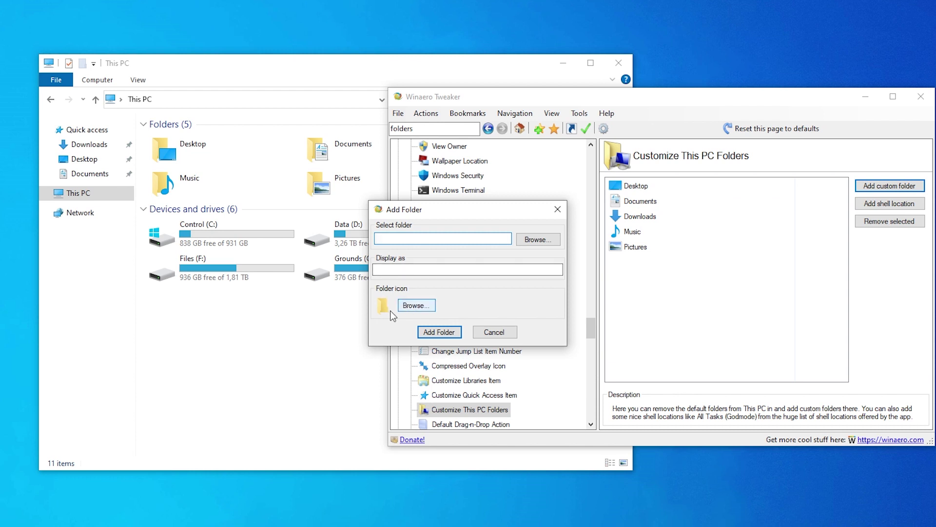
left_click(302, 319)
Open the Capture folder on Data (D:) and copy its D:\Capture path from the address bar
left_click(358, 229)
double_click(358, 229)
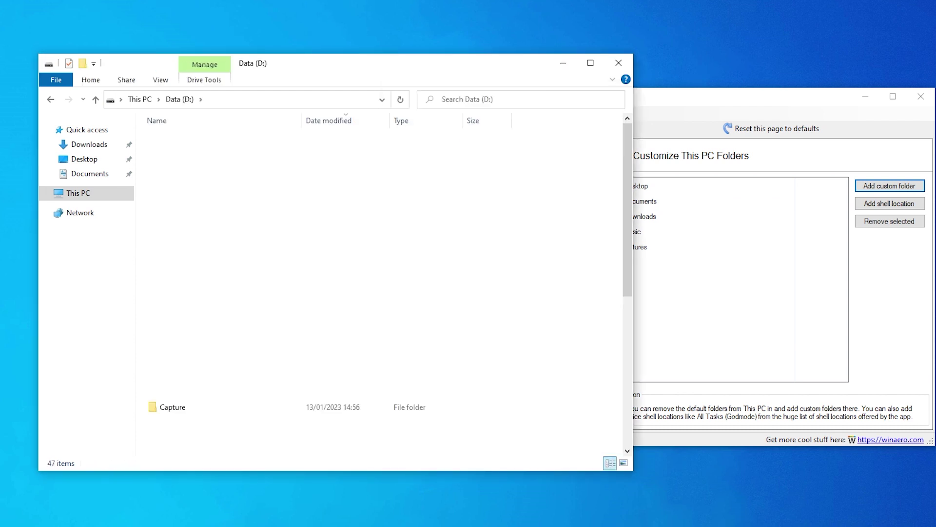
left_click(189, 409)
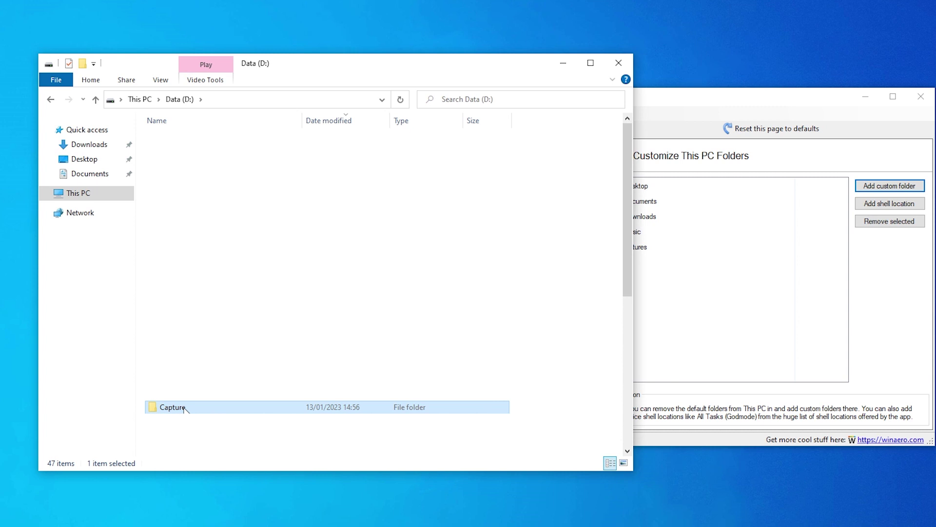
double_click(184, 409)
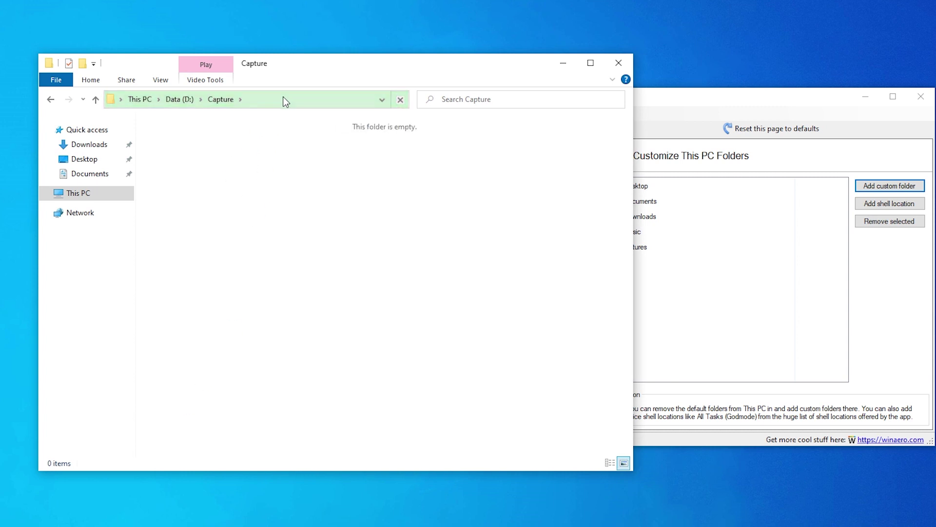
left_click(262, 100)
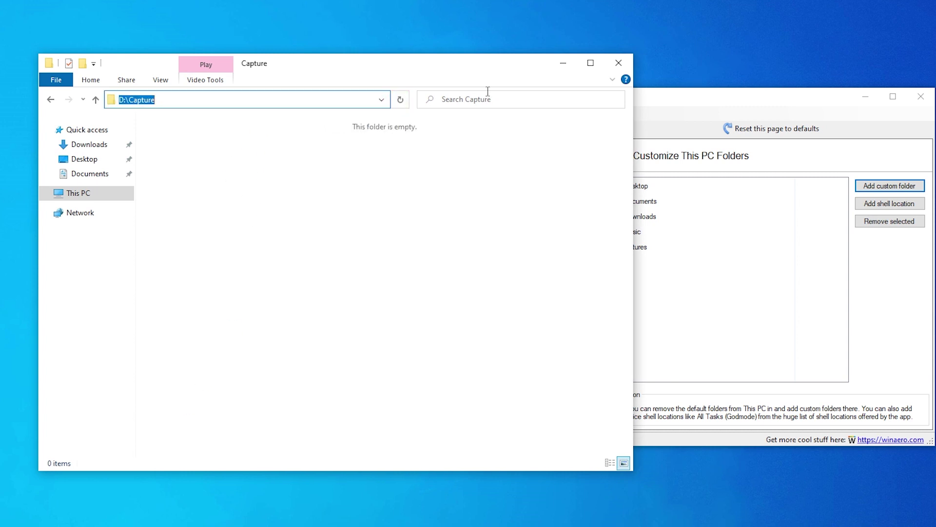
left_click(673, 297)
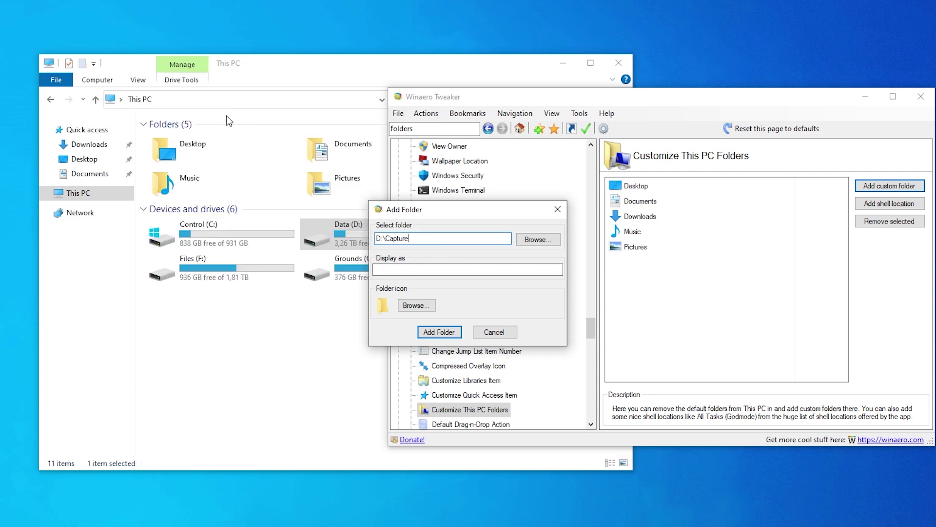
Enter 'Capture' as the display name for the D:\Capture custom folder
left_click(406, 270)
type("Capture")
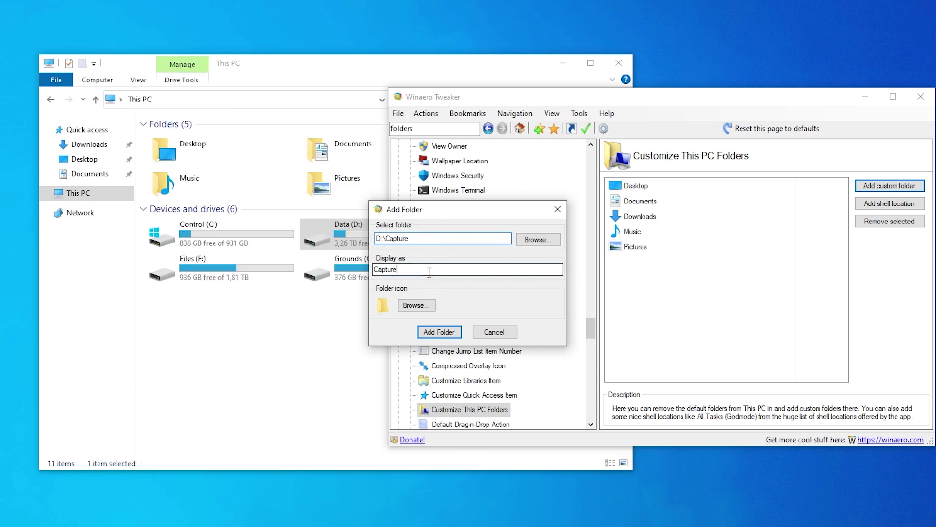
double_click(415, 269)
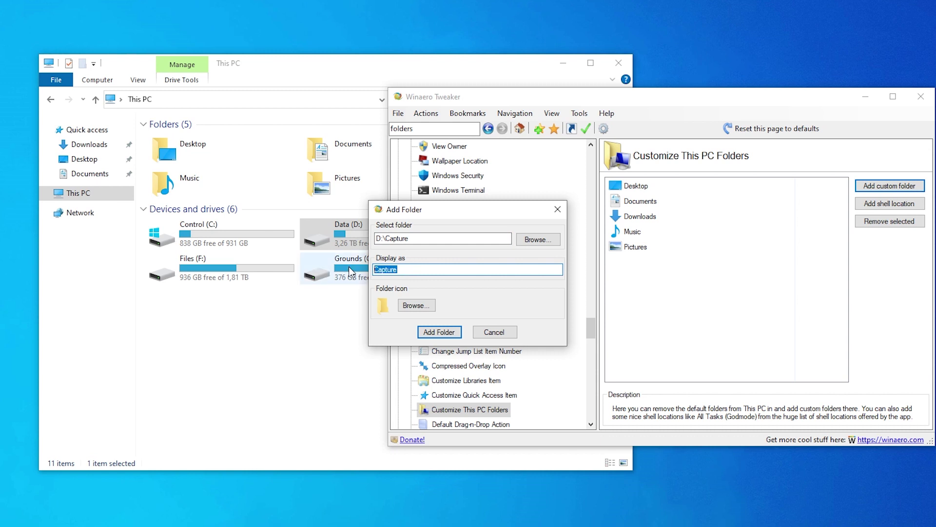
left_click(424, 268)
double_click(400, 269)
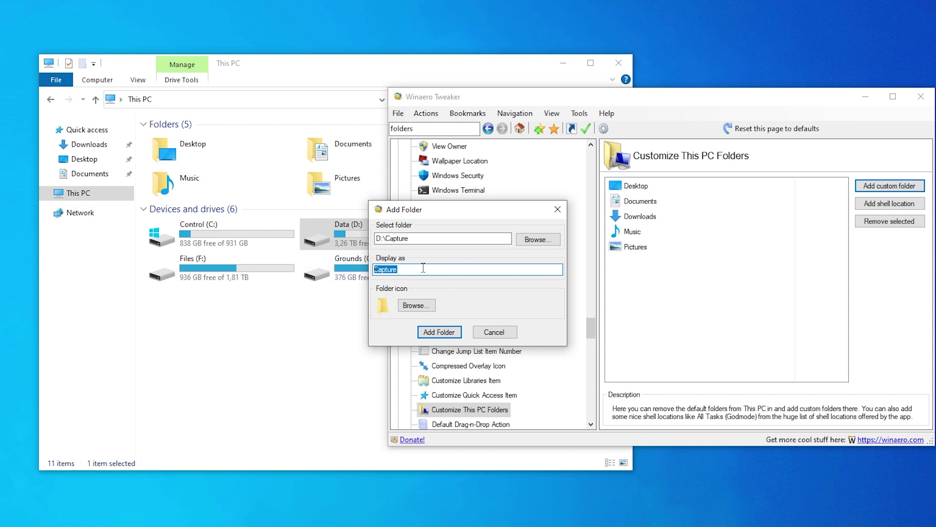
left_click(211, 324)
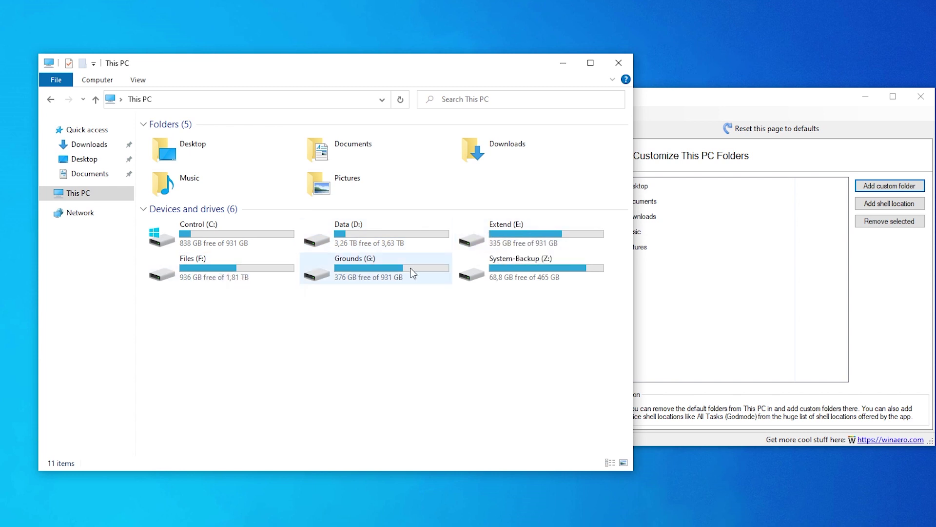
left_click(464, 246)
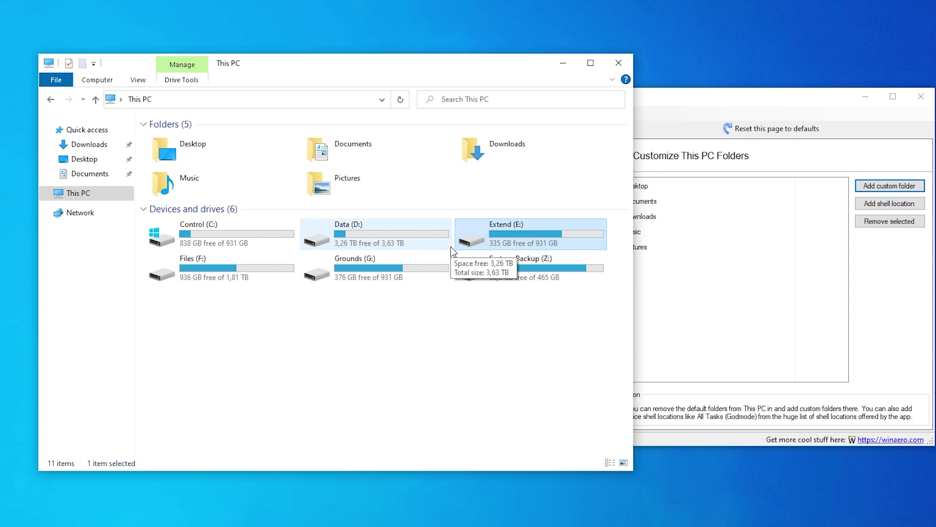
key("Right")
key("Right")
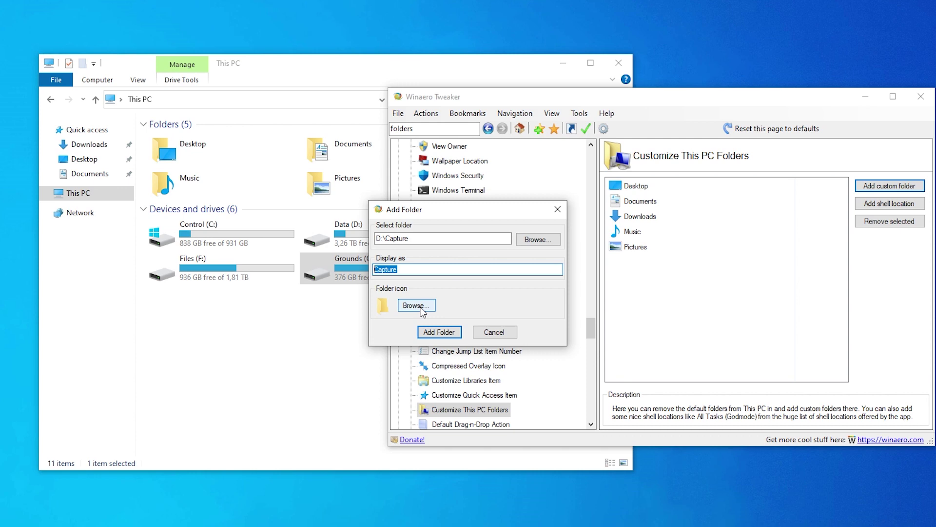
Give the Capture folder the folder_videocapture.ico icon and add it to This PC's folder list
left_click(422, 306)
left_click(565, 302)
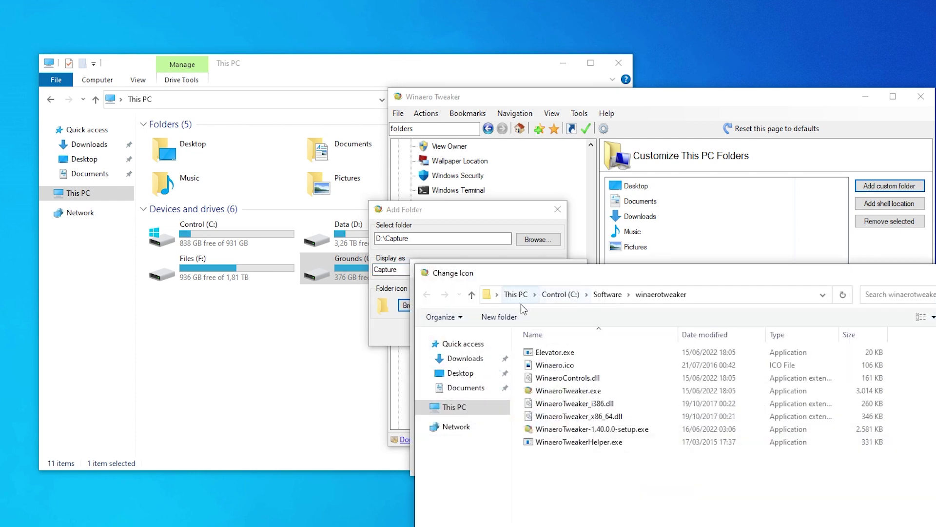
left_click(631, 356)
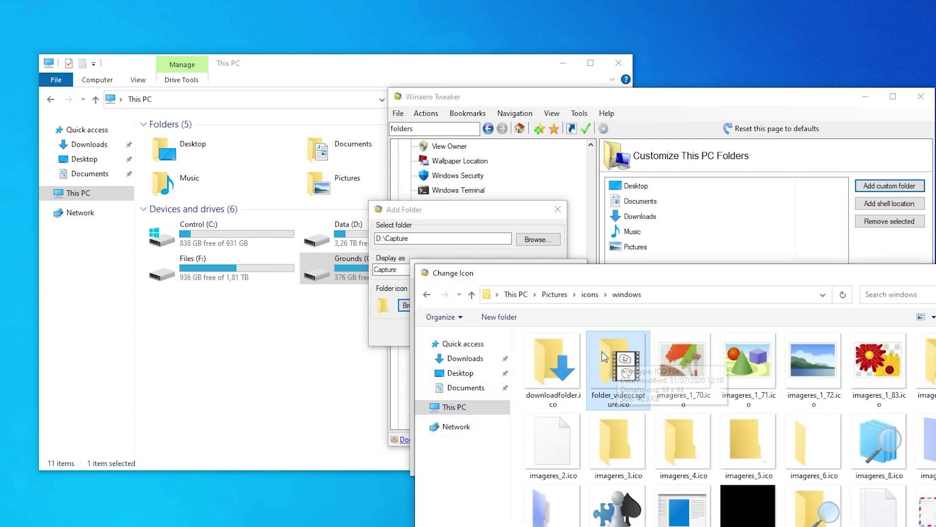
double_click(619, 355)
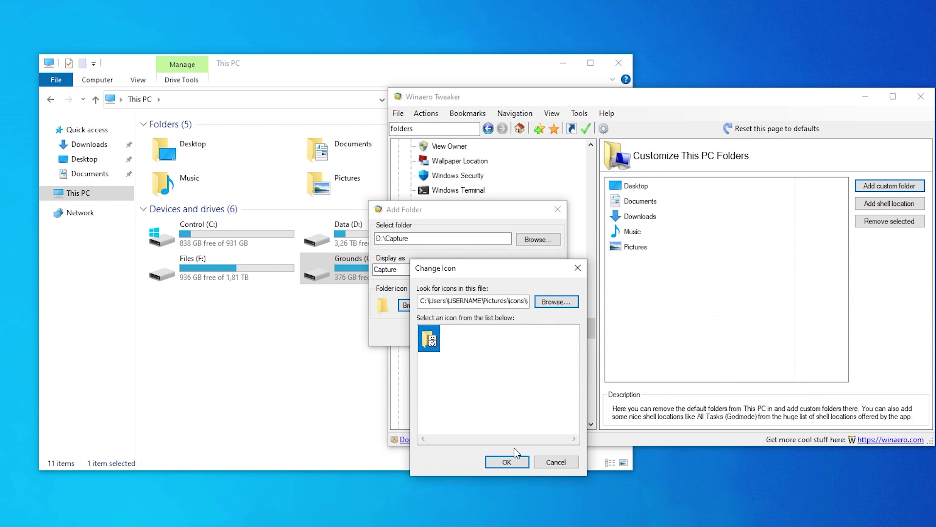
left_click(508, 459)
left_click(441, 333)
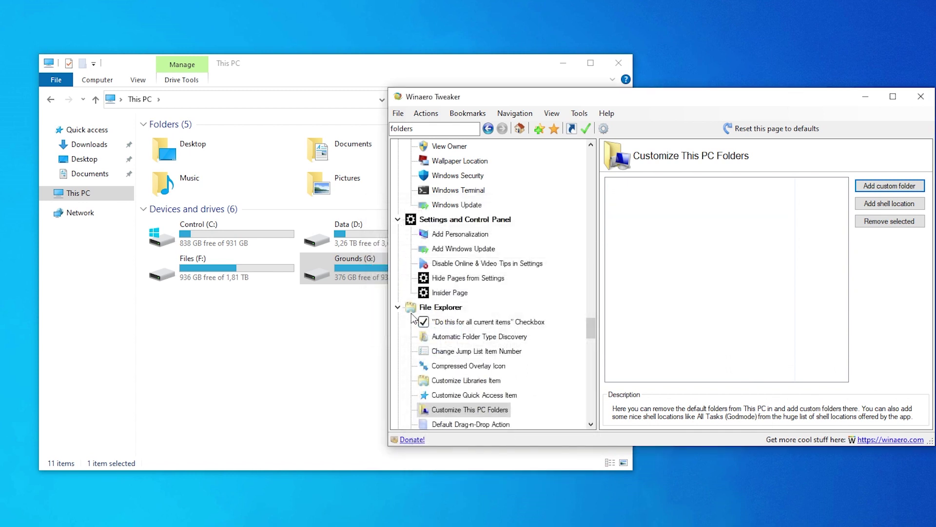
Refresh This PC in File Explorer so the new Capture folder appears, then select it
left_click(292, 318)
right_click(469, 188)
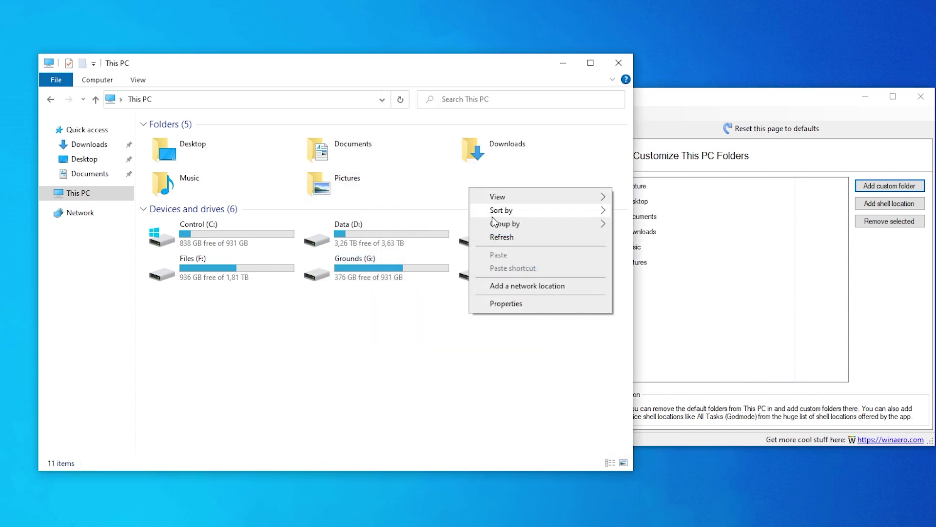
left_click(501, 237)
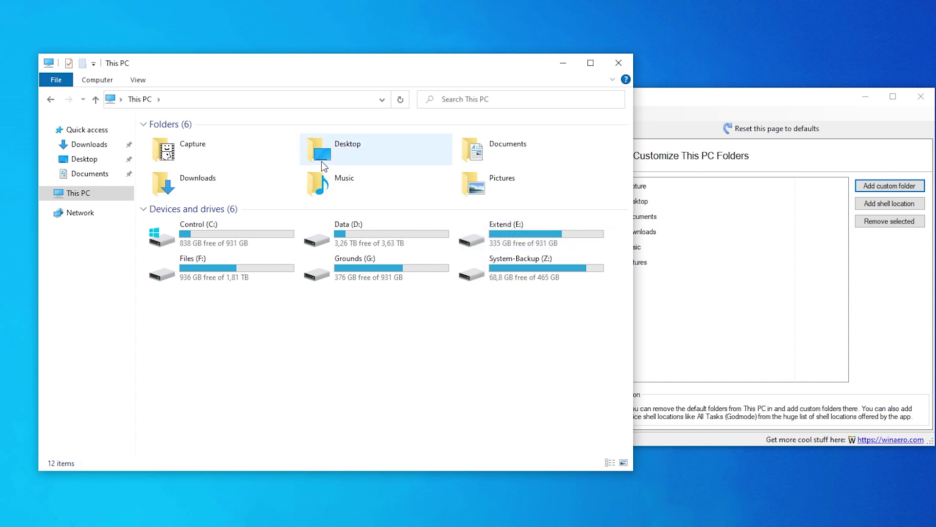
left_click(265, 153)
Close Winaero Tweaker and deselect the Capture folder in This PC
left_click(840, 98)
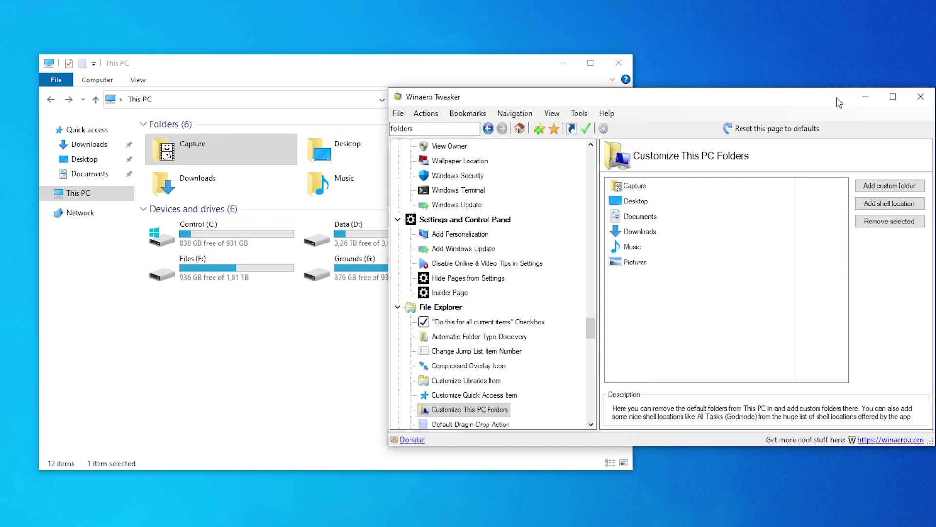
left_click(919, 100)
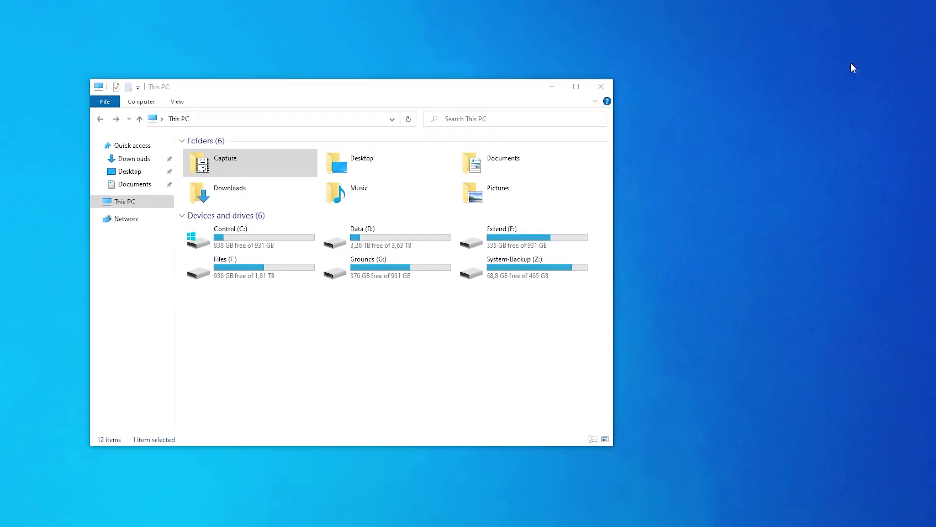
left_click(493, 325)
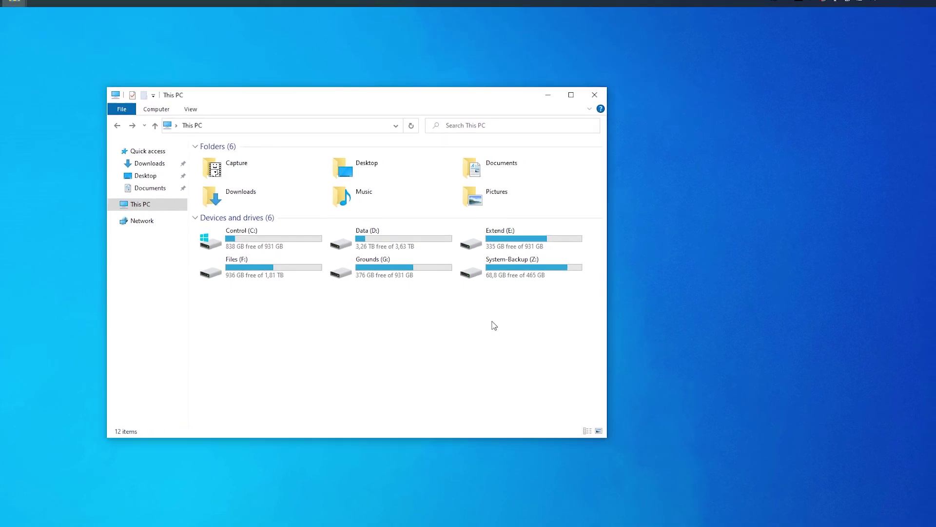